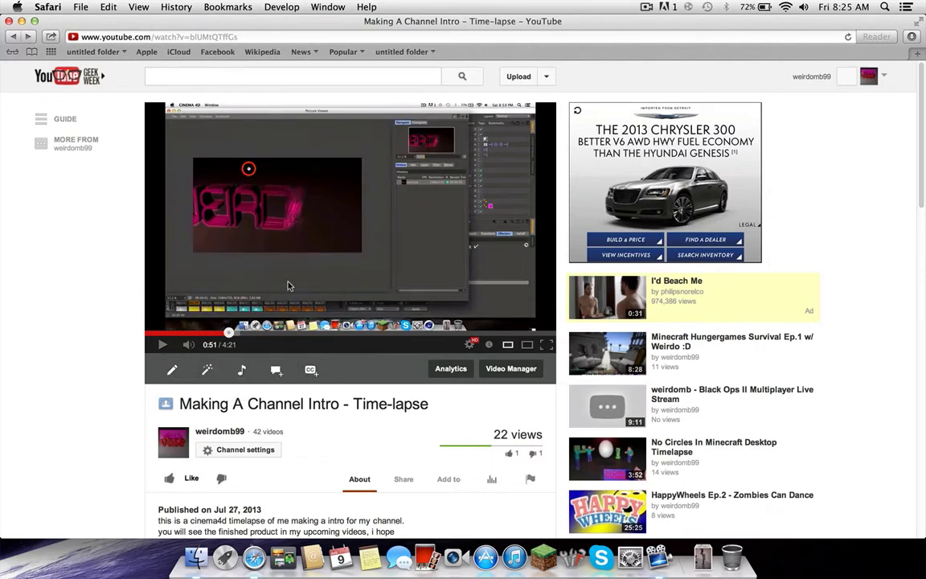
- Switch from the browser to CINEMA 4D by launching it from the installed applications
drag(230, 331, 221, 333)
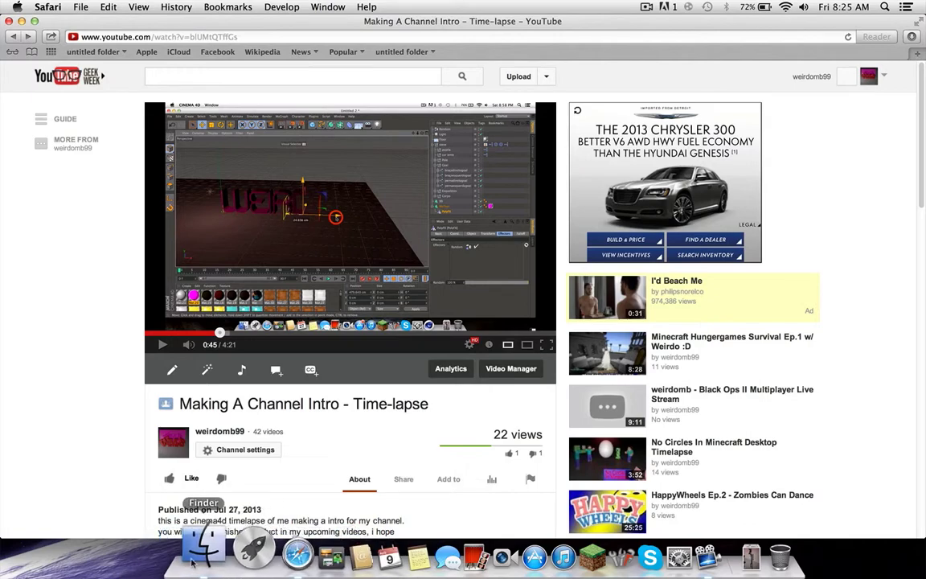
click(226, 549)
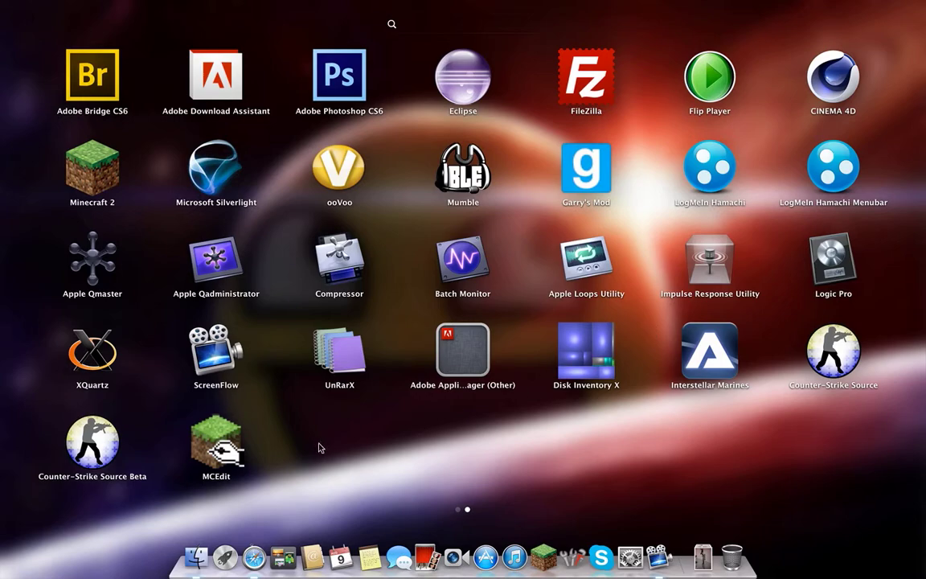
click(458, 511)
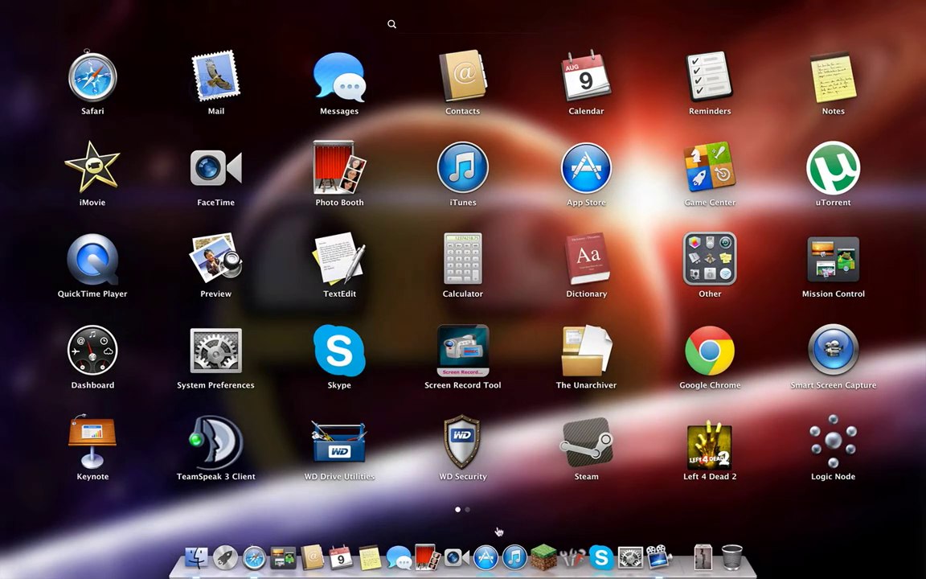
click(467, 509)
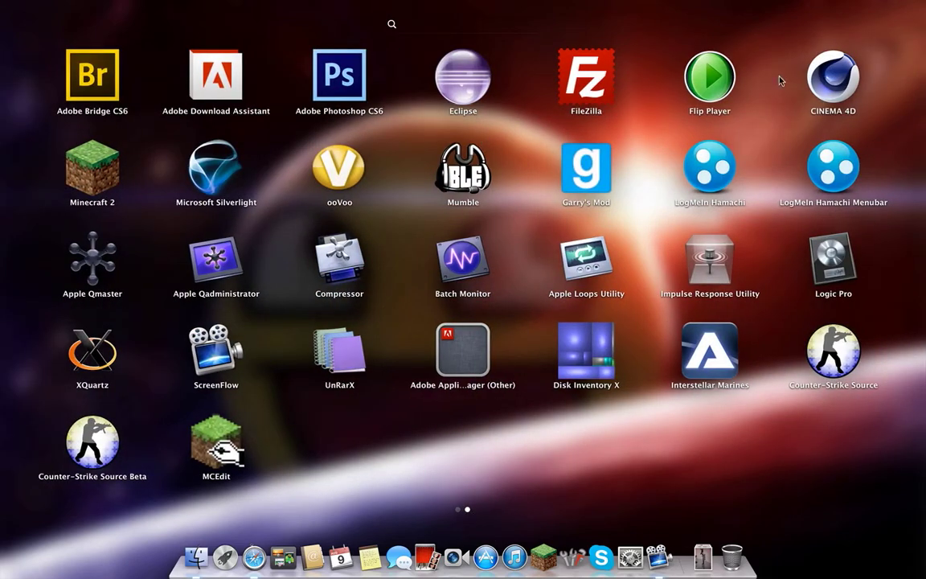
click(823, 85)
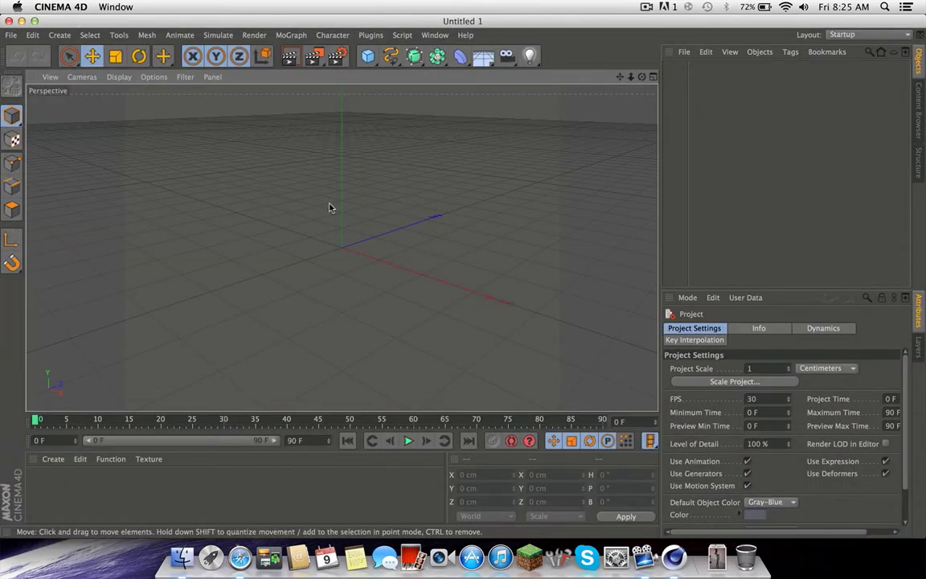
- Add a MoText object to the empty scene and set its depth to 70 cm
drag(641, 78, 341, 248)
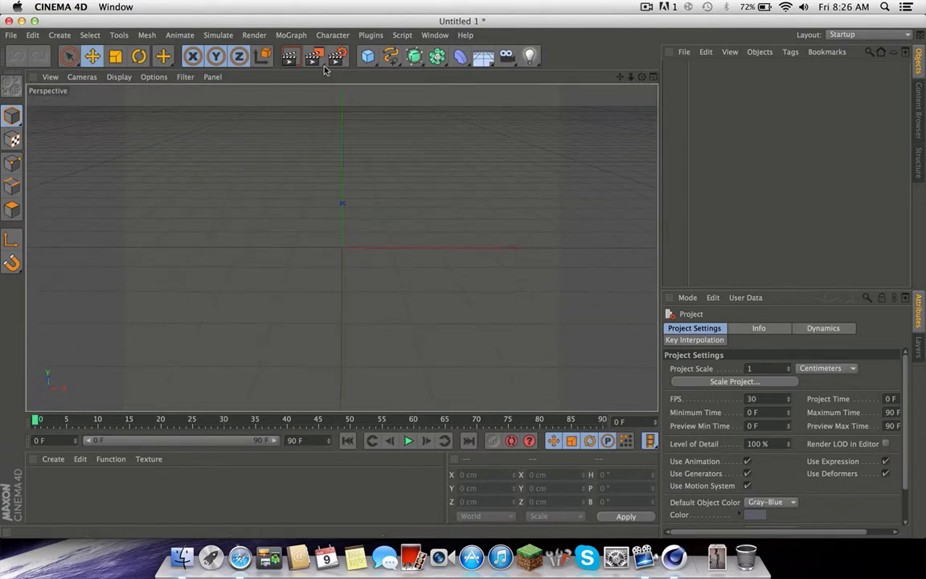
click(289, 37)
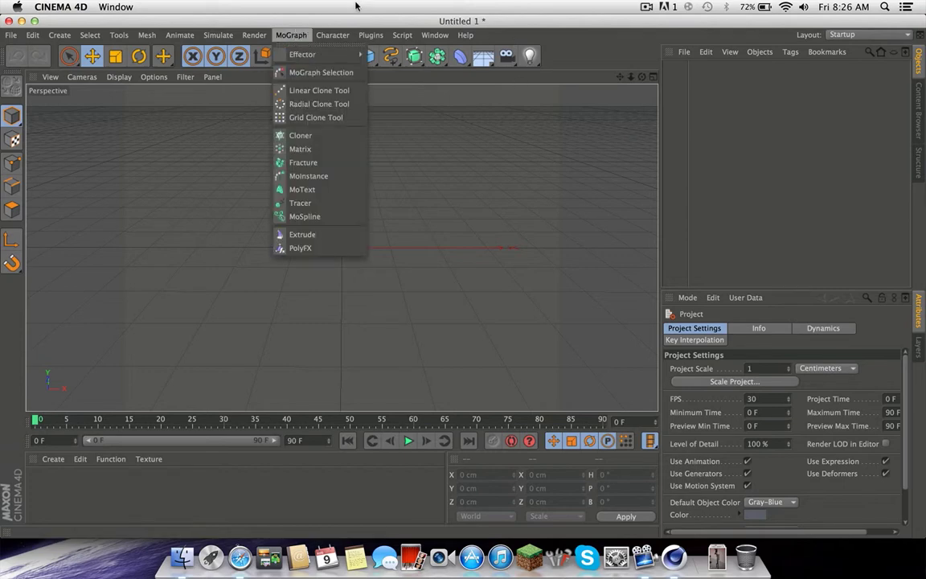
click(311, 191)
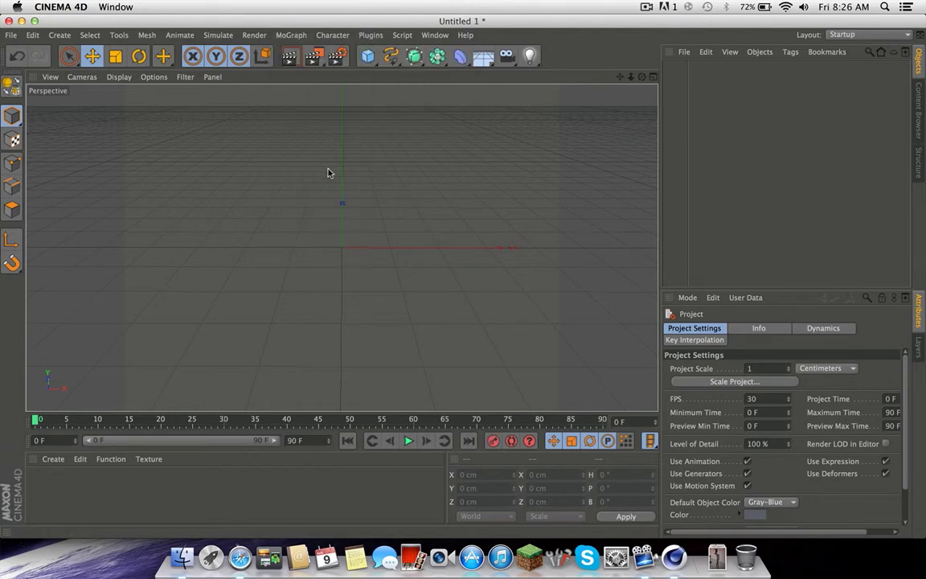
click(738, 380)
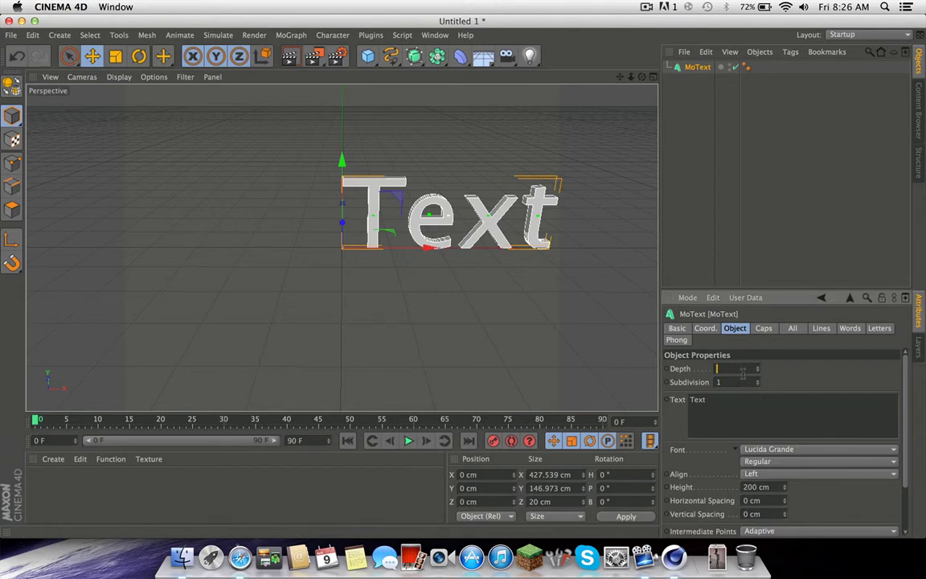
key(Return)
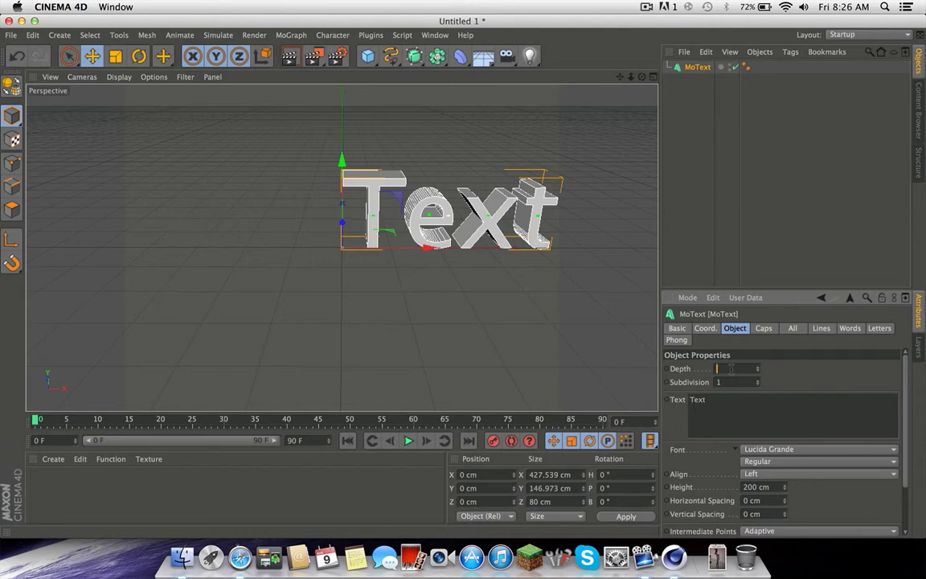
text(0)
key(Return)
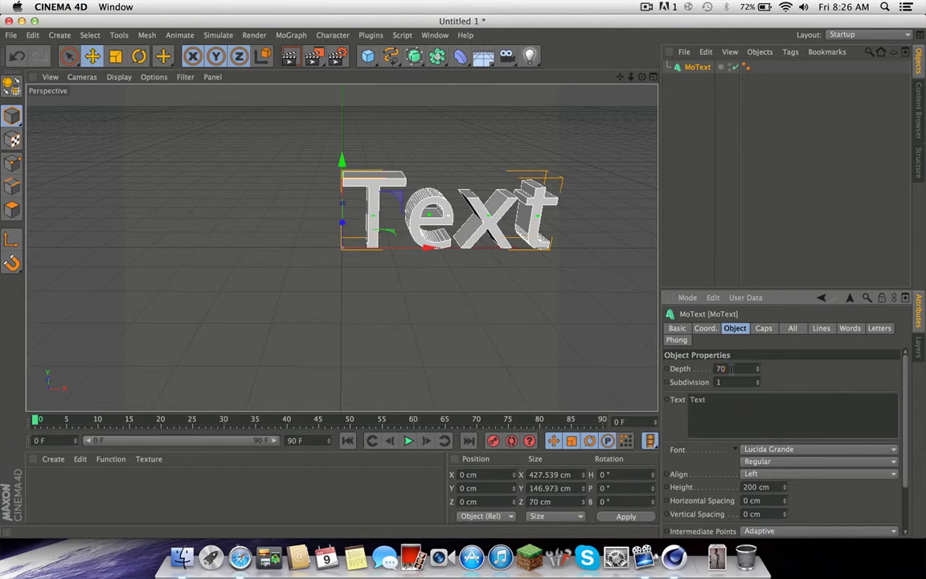
drag(641, 76, 624, 63)
click(739, 381)
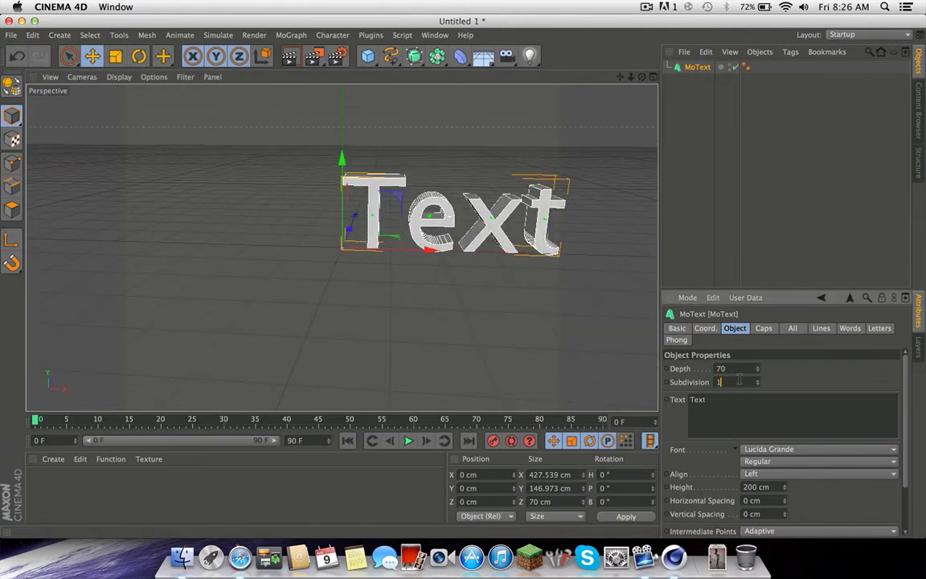
key(Tab)
drag(620, 77, 611, 78)
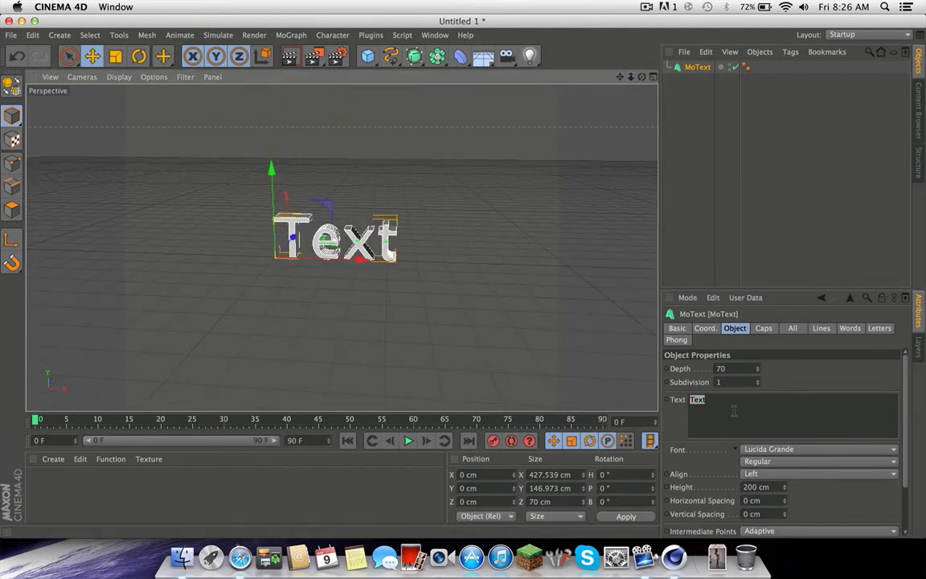
key(BackSpace)
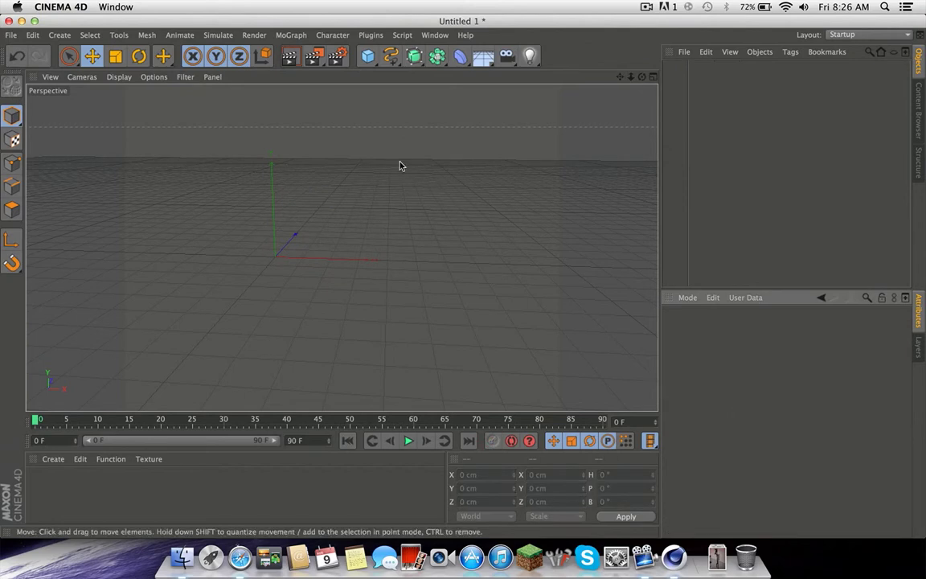
key(super+z)
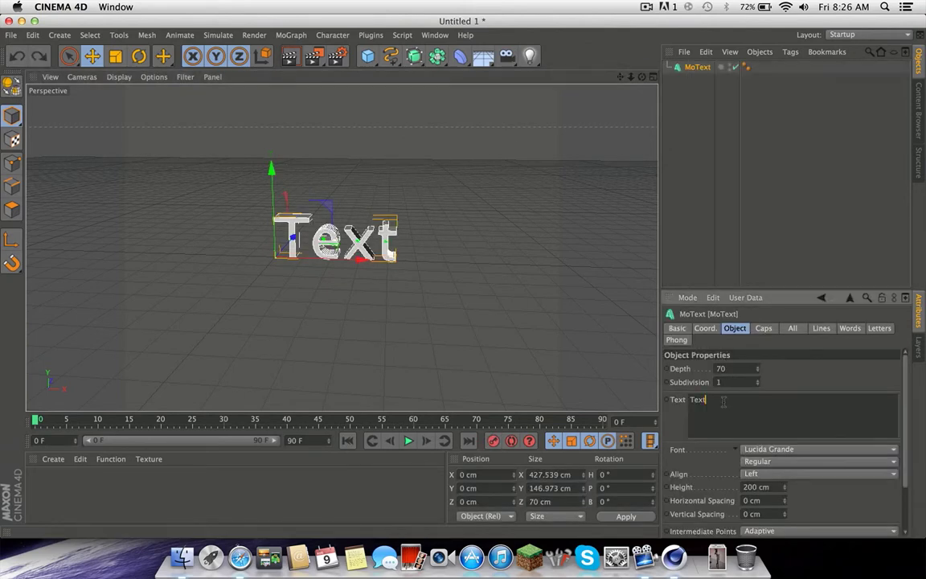
- Replace the MoText object's text with WEIRDO and set its font to BN Police
drag(721, 404, 620, 405)
key(BackSpace)
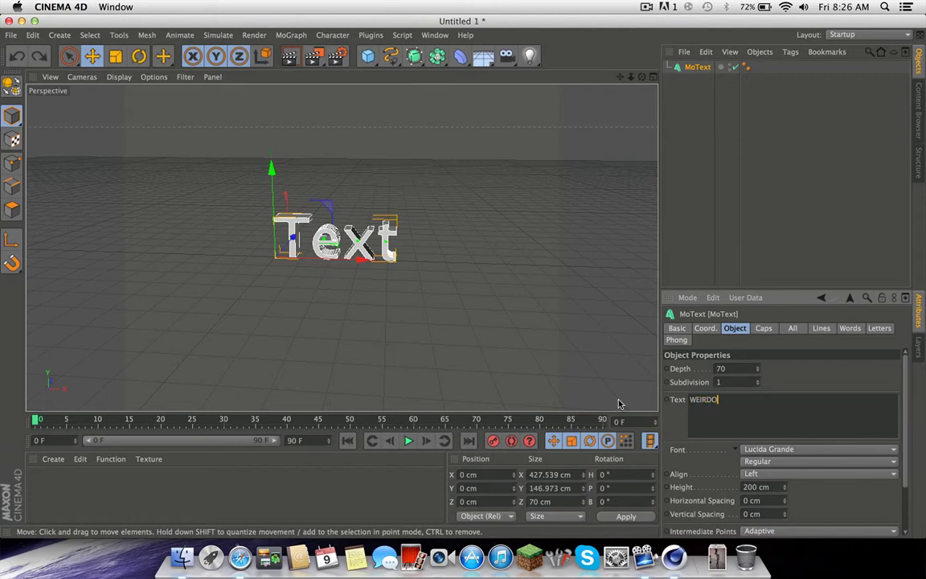
click(684, 421)
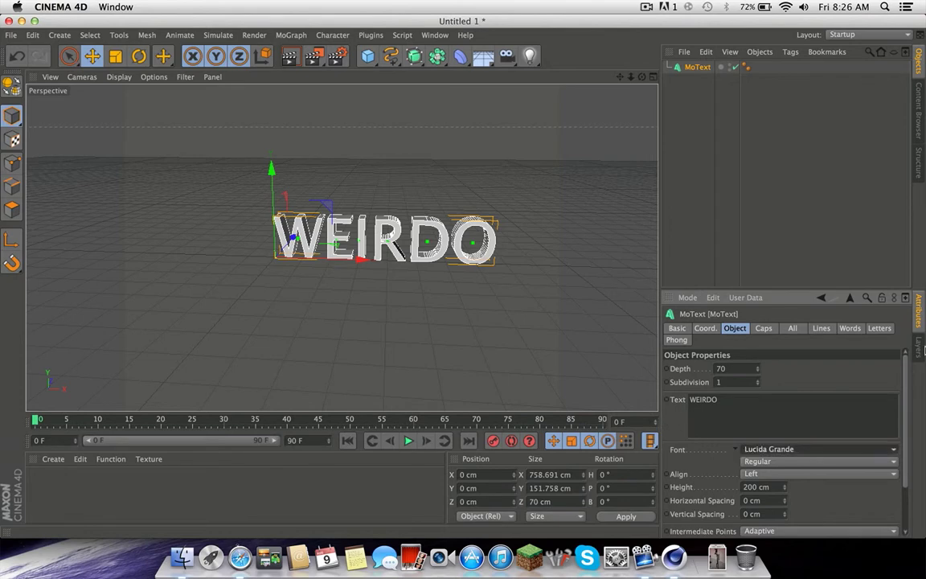
click(818, 449)
drag(900, 268, 893, 83)
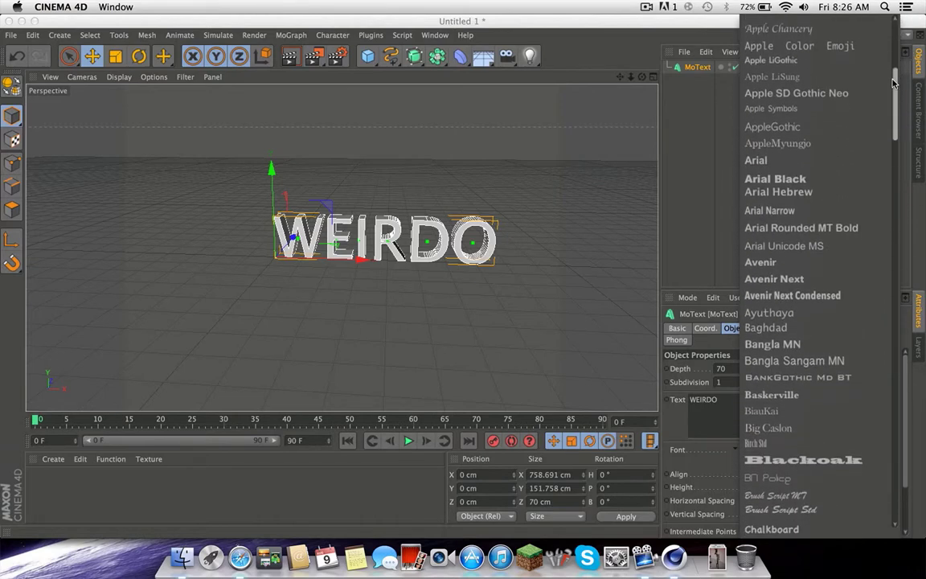
click(763, 477)
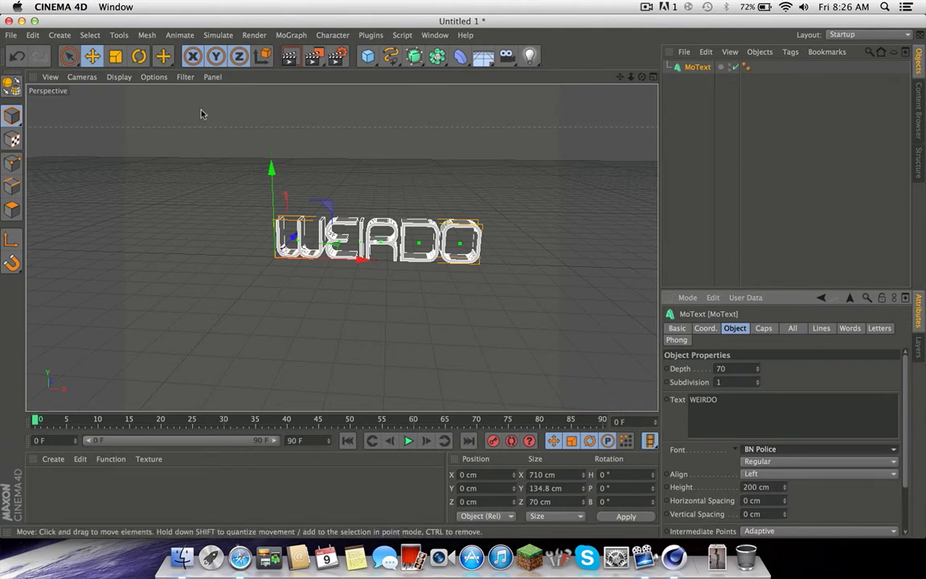
- Scale the WEIRDO text up to about 1096 by 208 cm and move it to about -287 cm on X
key(t)
drag(271, 166, 268, 137)
key(e)
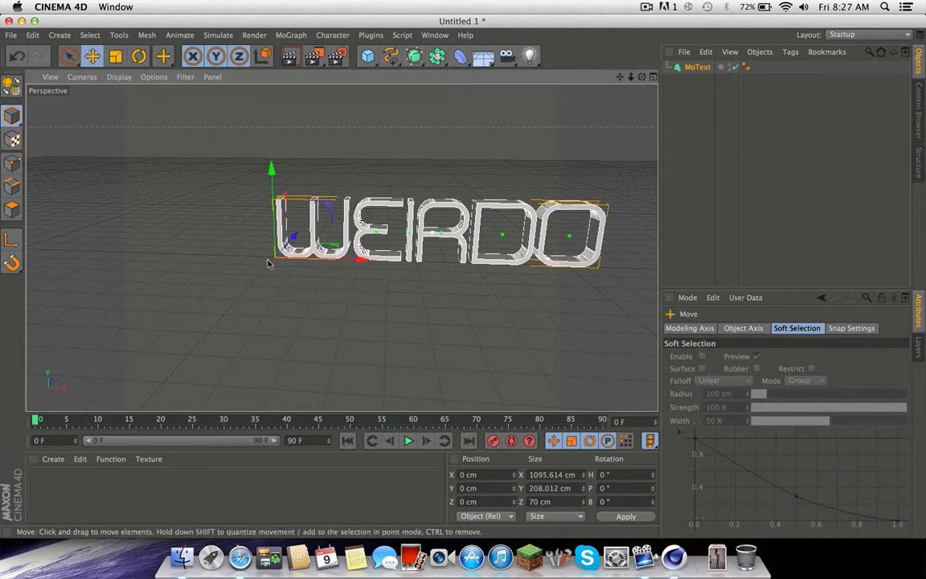
drag(269, 262, 190, 264)
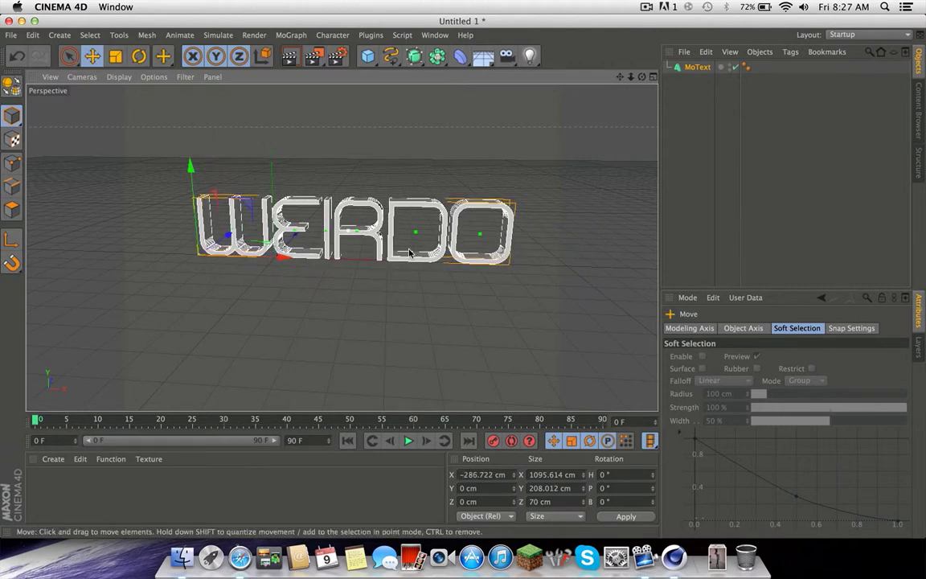
click(488, 191)
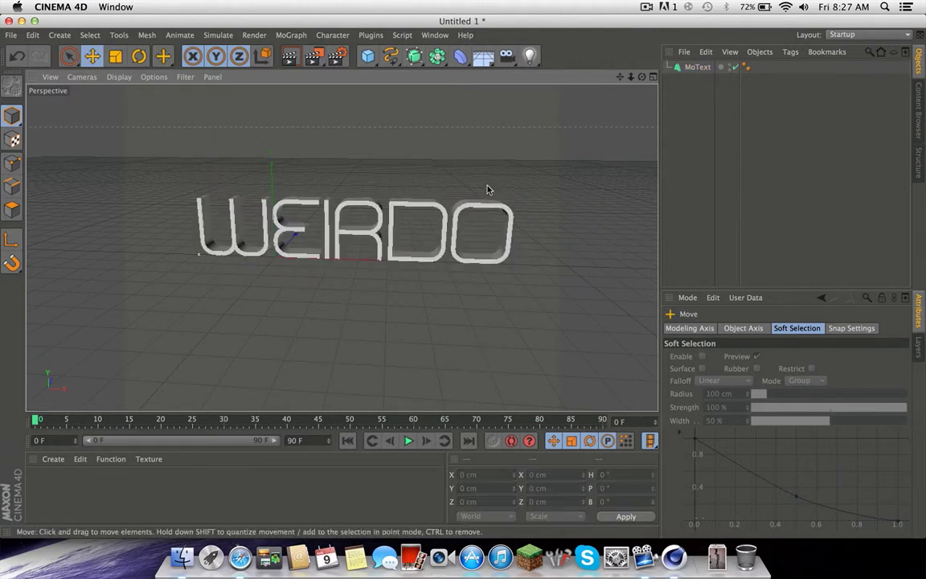
- Create a new material and set its color to pink with RGB 255, 0, 140
click(53, 459)
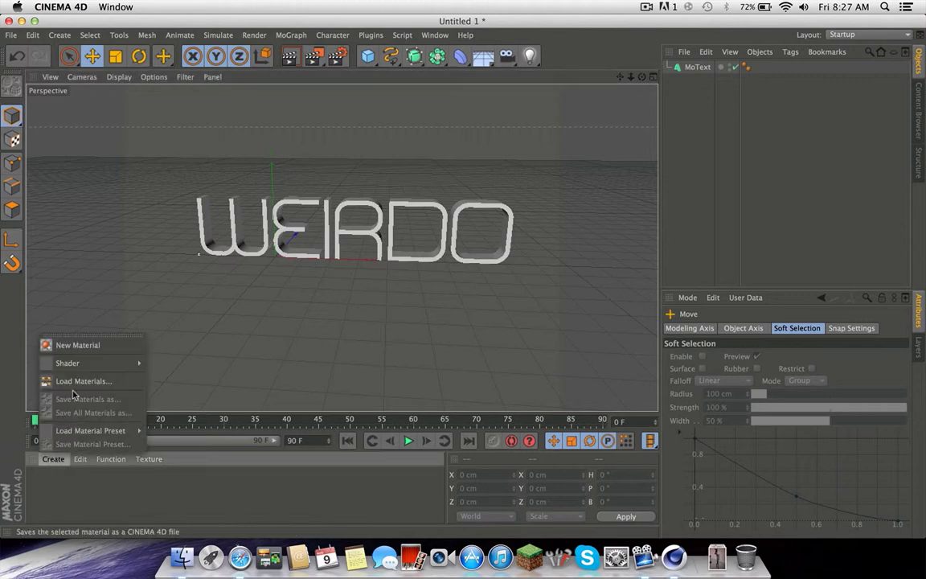
click(84, 345)
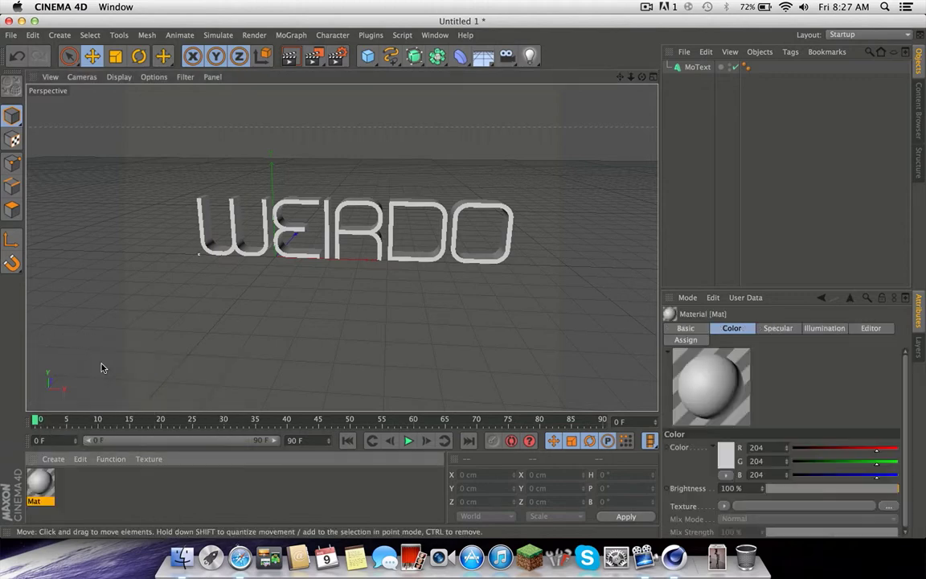
double_click(39, 487)
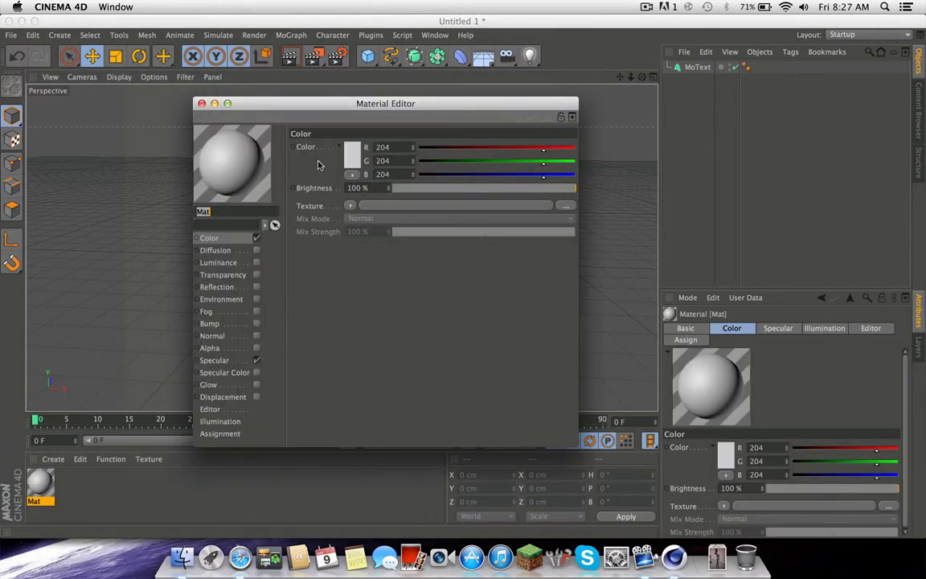
click(350, 157)
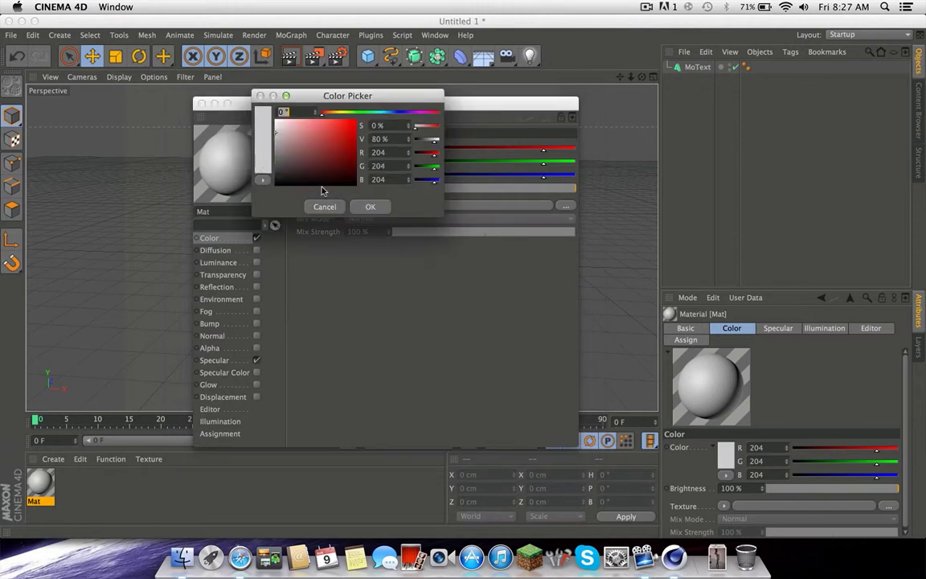
click(427, 114)
drag(427, 114, 420, 116)
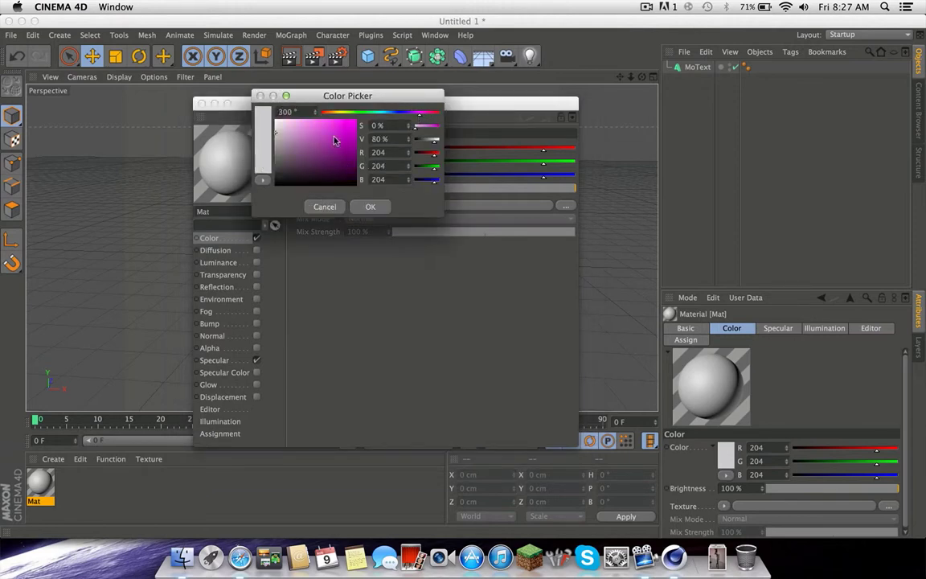
drag(335, 140, 424, 114)
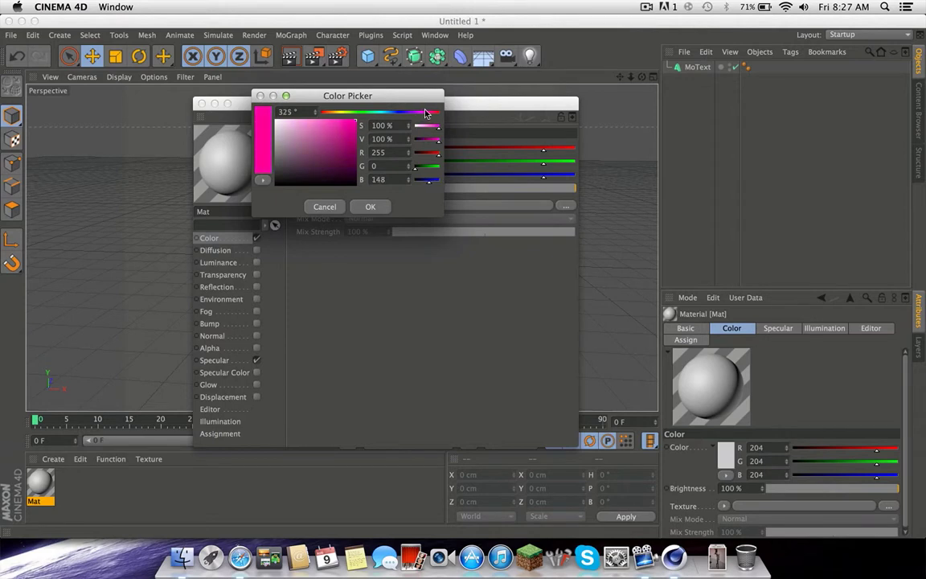
click(369, 207)
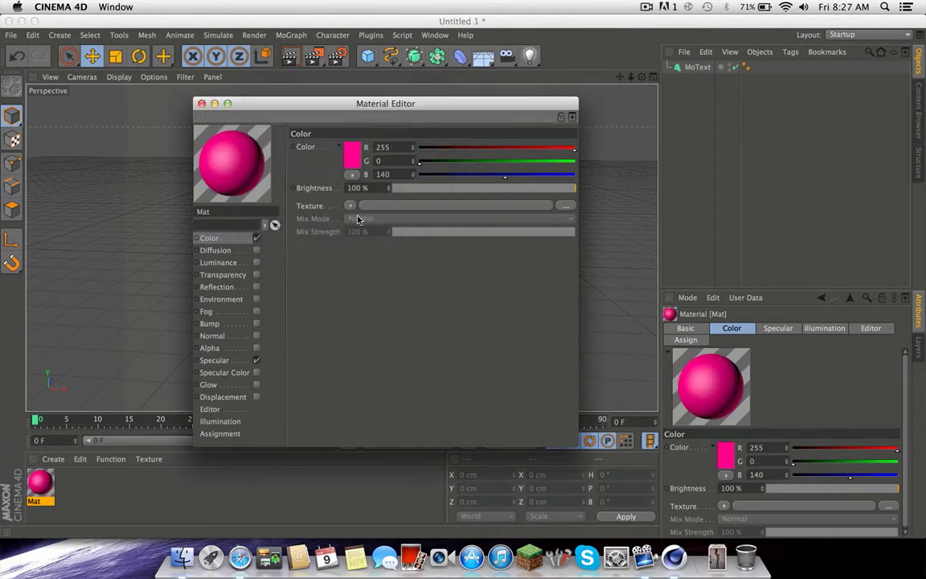
- Disable the pink material's Specular channel and enable Glow with an outer strength of 300%
click(257, 361)
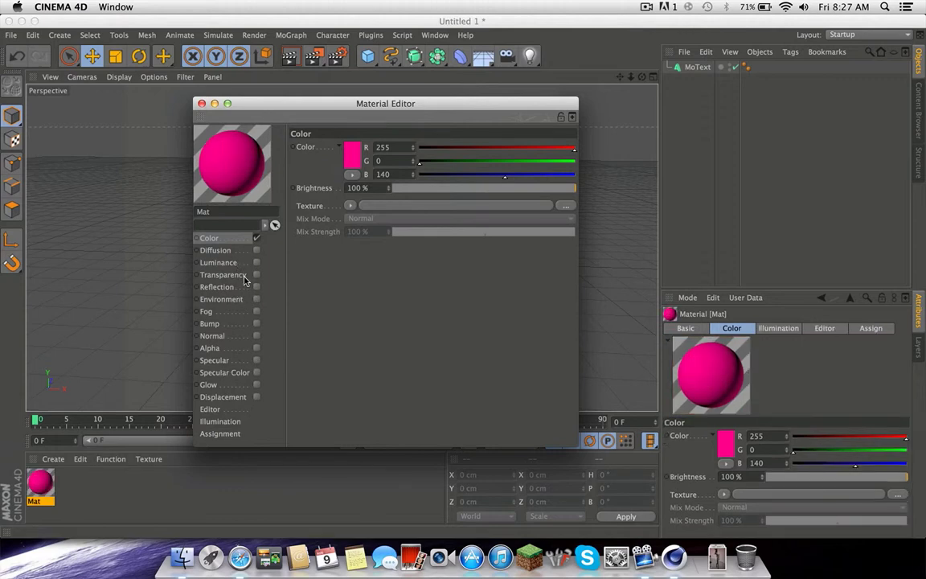
click(256, 385)
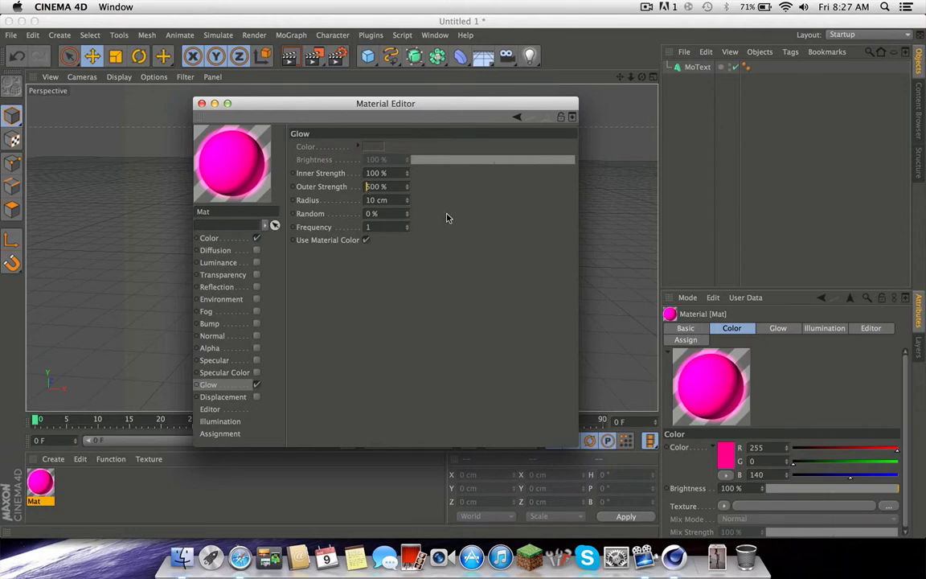
key(BackSpace)
text(3)
key(Return)
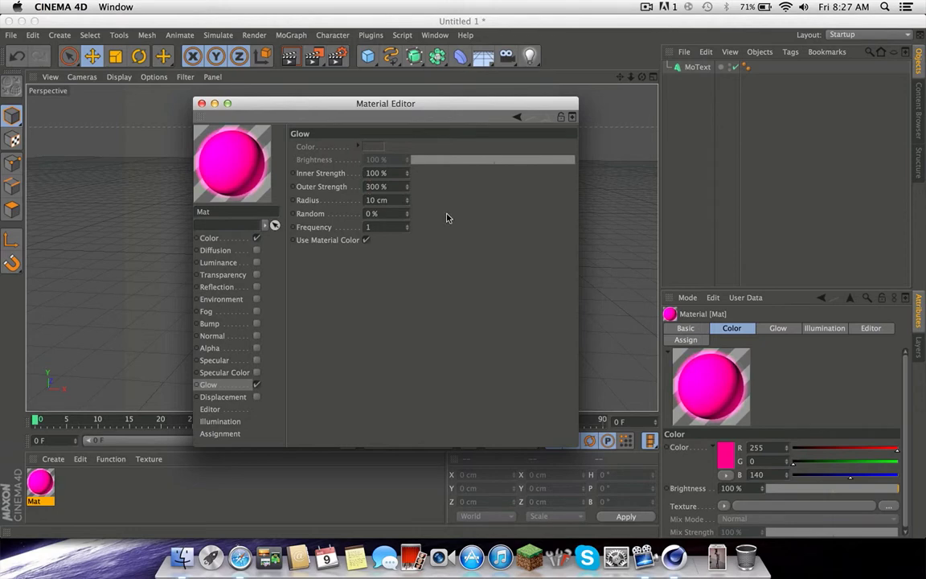
click(201, 105)
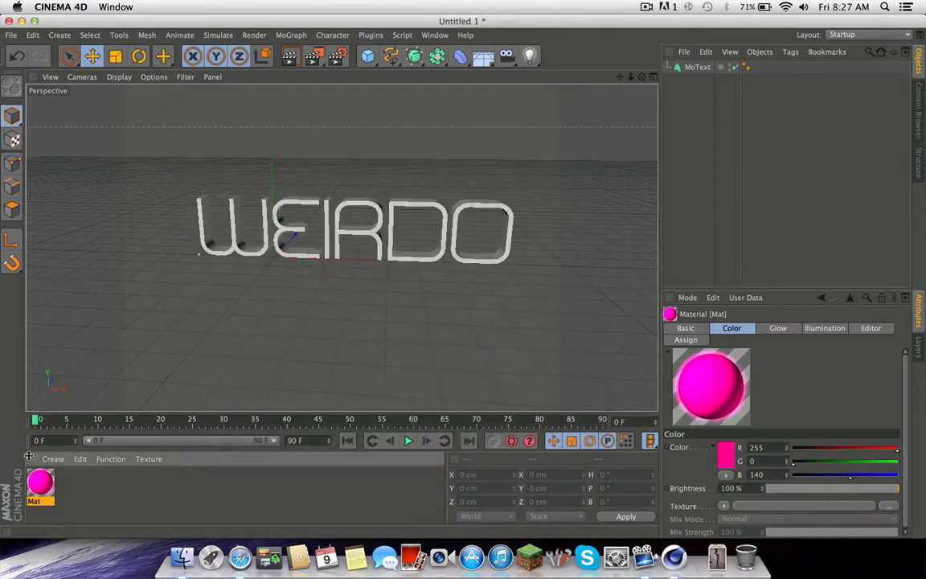
- Apply the pink material to the MoText object and render the active view
drag(688, 73, 691, 68)
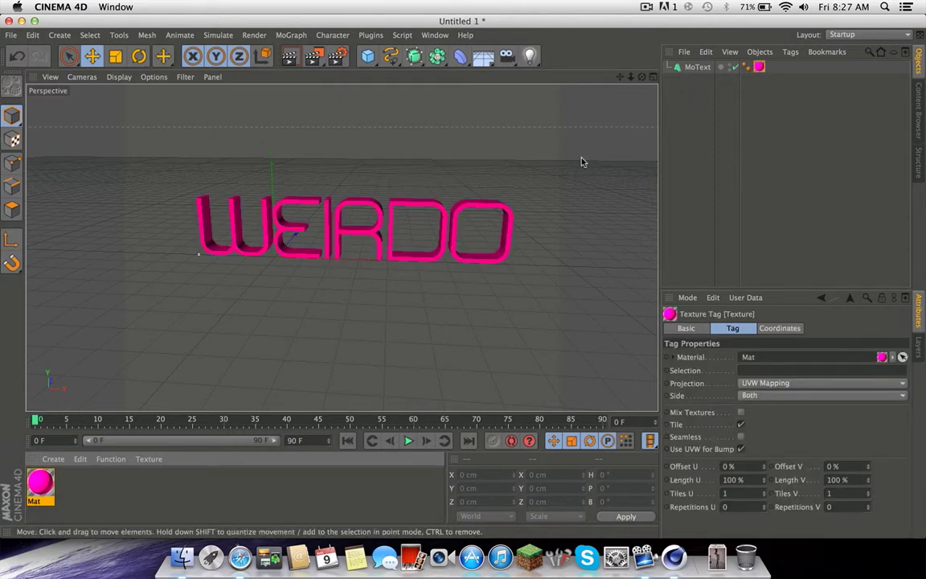
scroll(258, 170, down, 3)
click(294, 61)
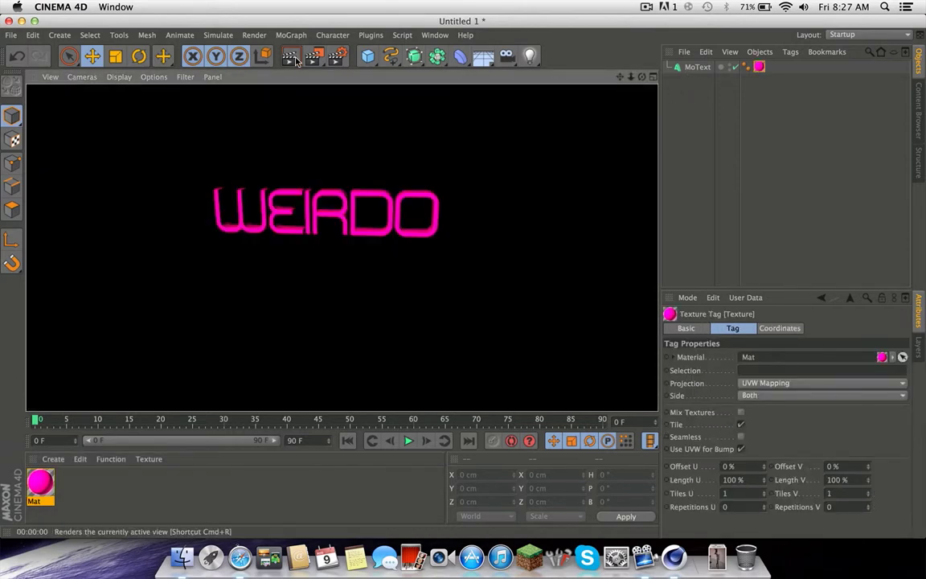
- Render the active view from closer to the WEIRDO text to check its glow
scroll(276, 151, up, 2)
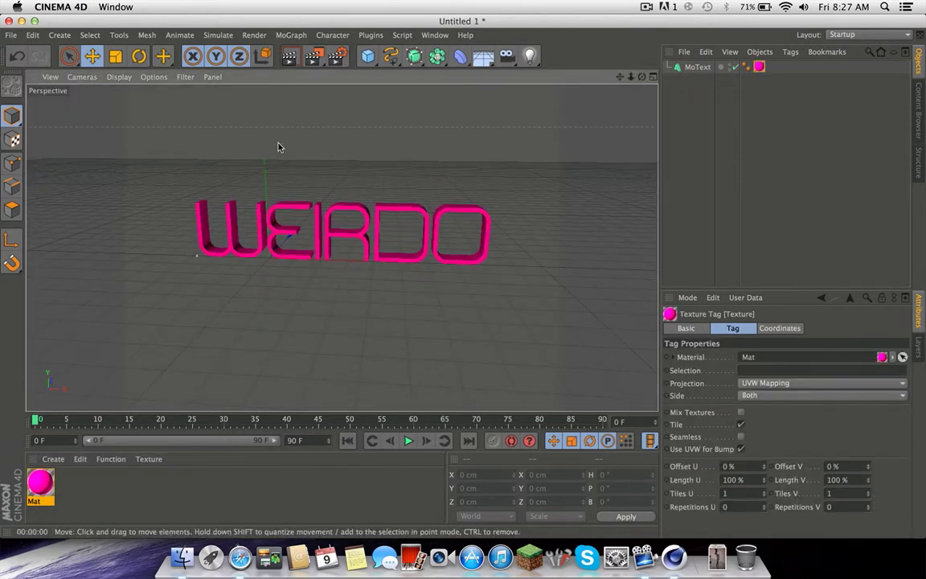
scroll(278, 147, up, 1)
click(294, 59)
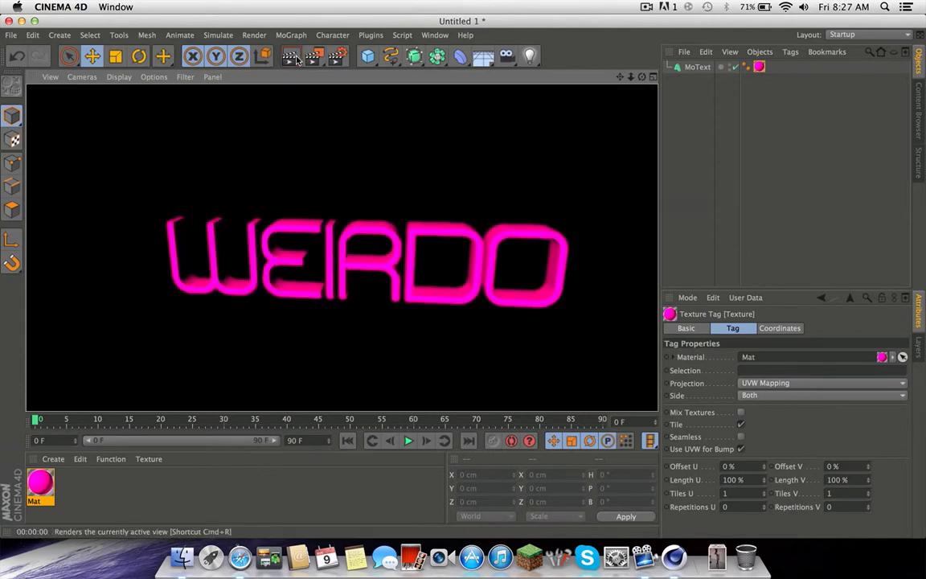
scroll(285, 170, down, 2)
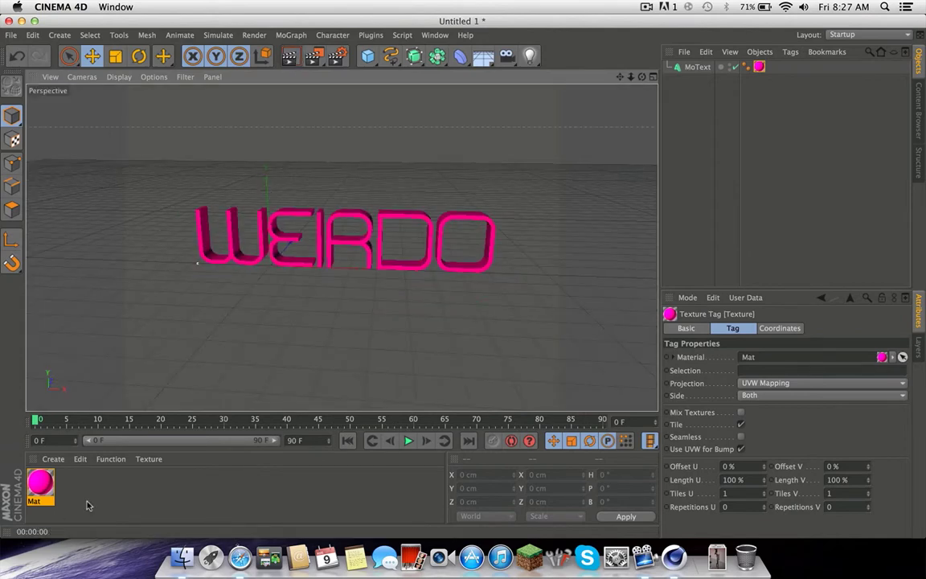
- Raise the pink material's glow outer strength to 500% and render the active view
click(42, 491)
double_click(41, 485)
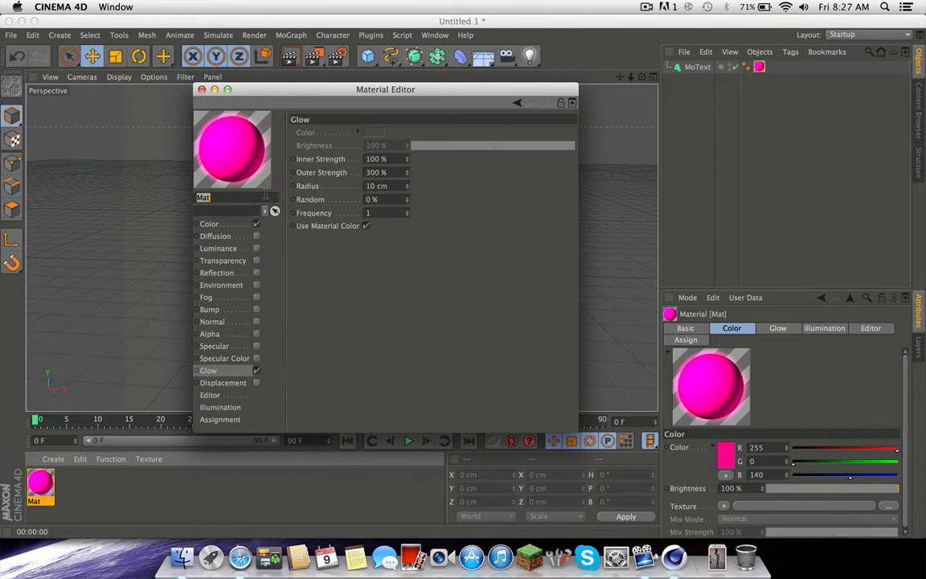
click(369, 173)
key(Return)
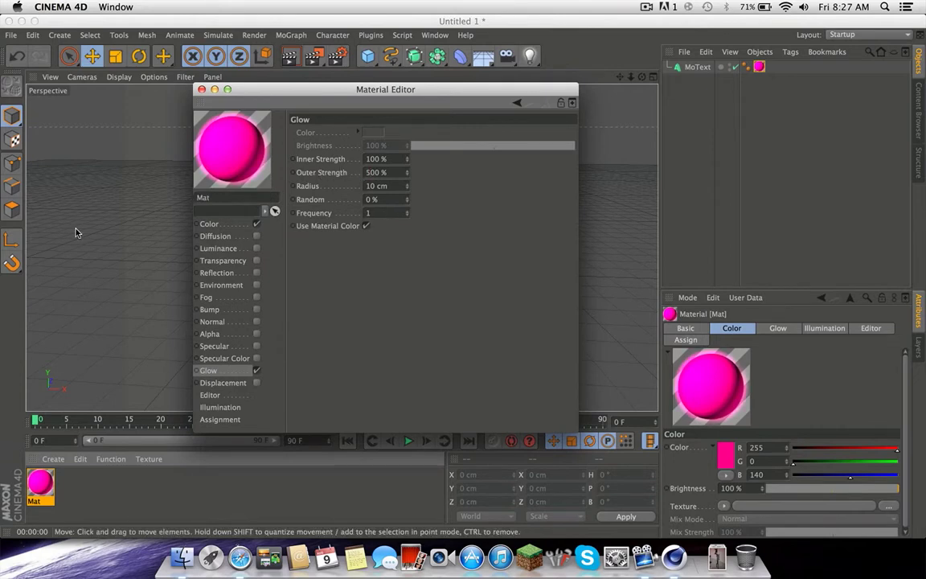
click(202, 89)
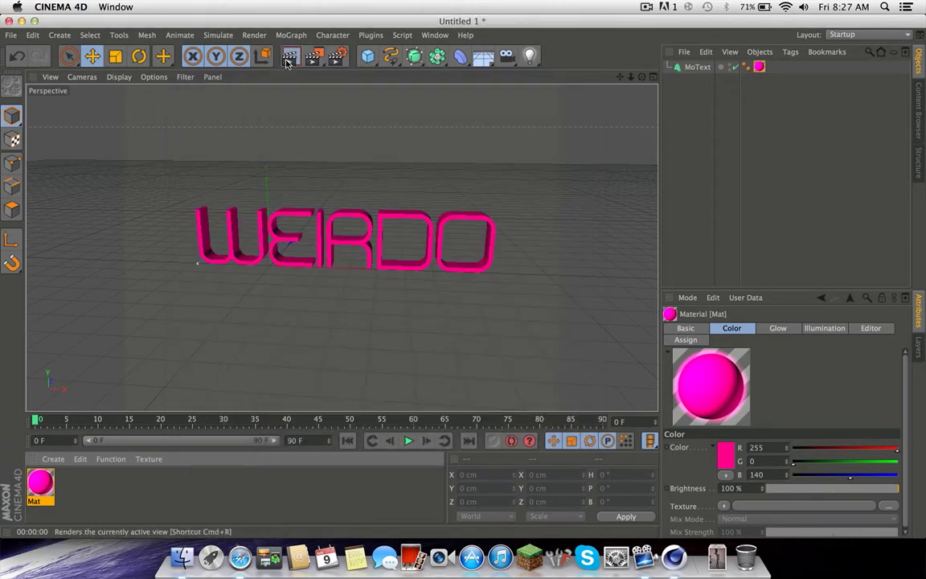
click(289, 56)
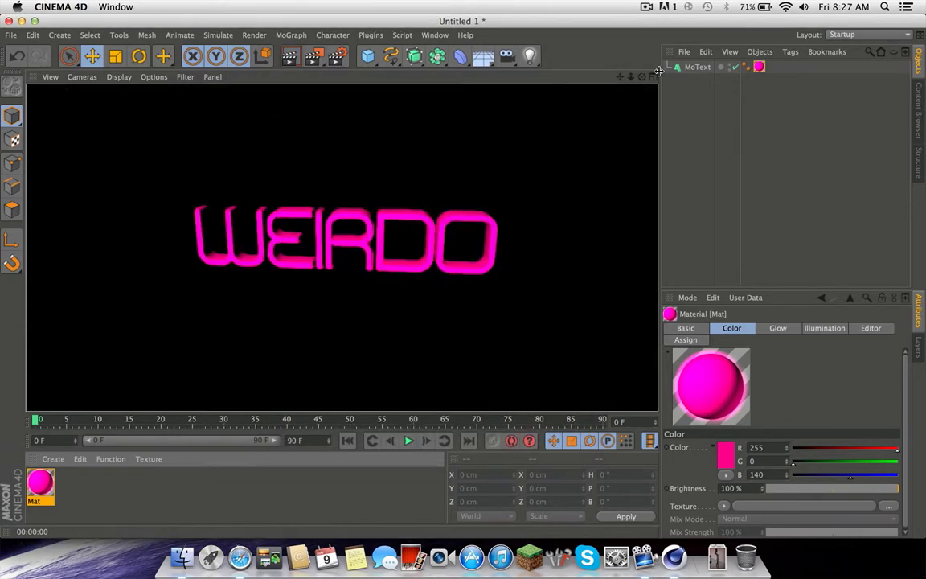
- Add a Floor object and move it to about -1300 cm on X and 933 cm on Z
drag(642, 77, 639, 74)
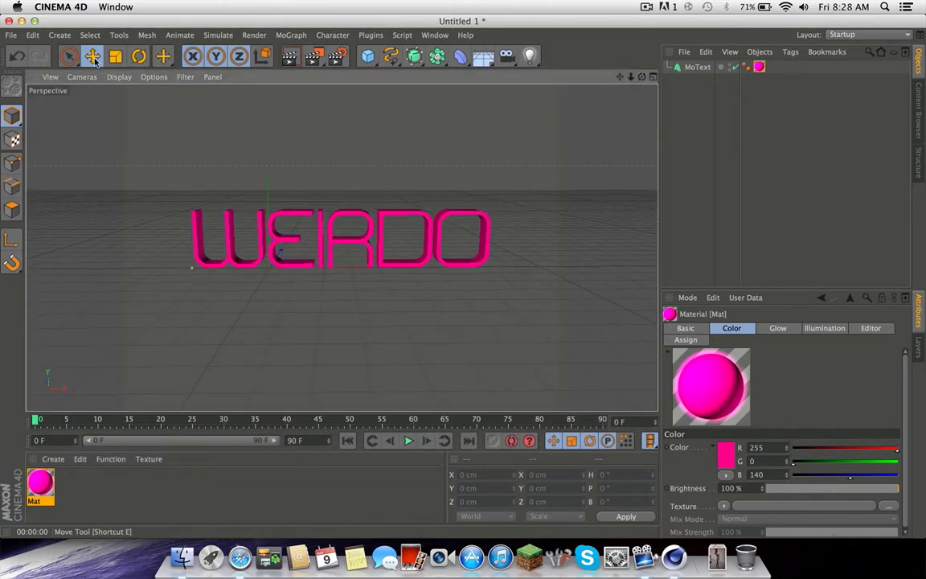
click(59, 35)
mouse_move(76, 131)
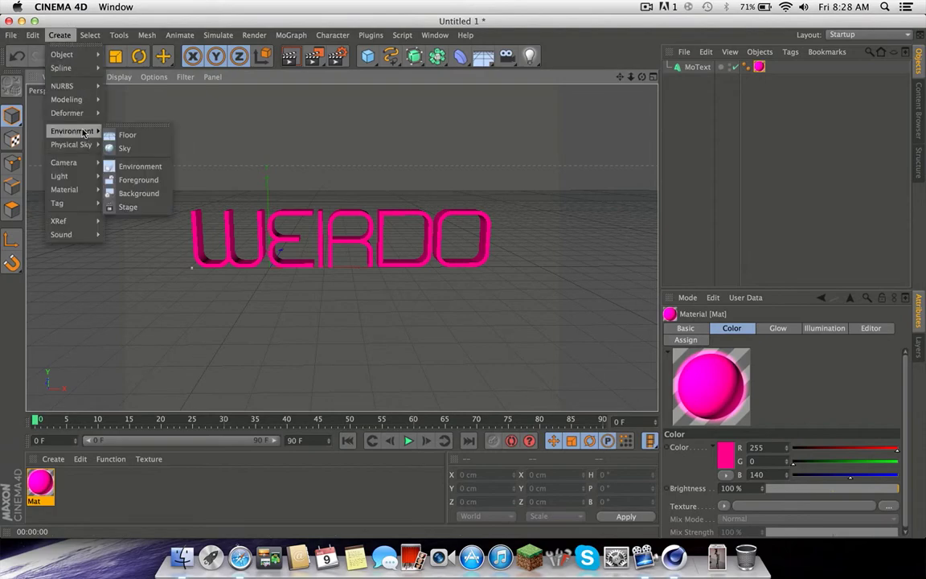
click(125, 136)
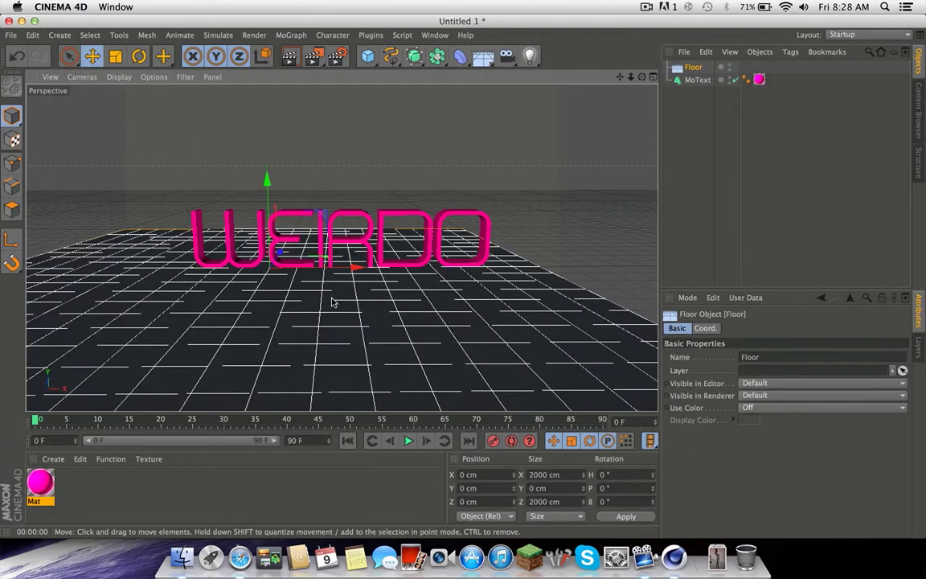
scroll(297, 302, down, 3)
scroll(298, 300, up, 3)
scroll(296, 299, down, 3)
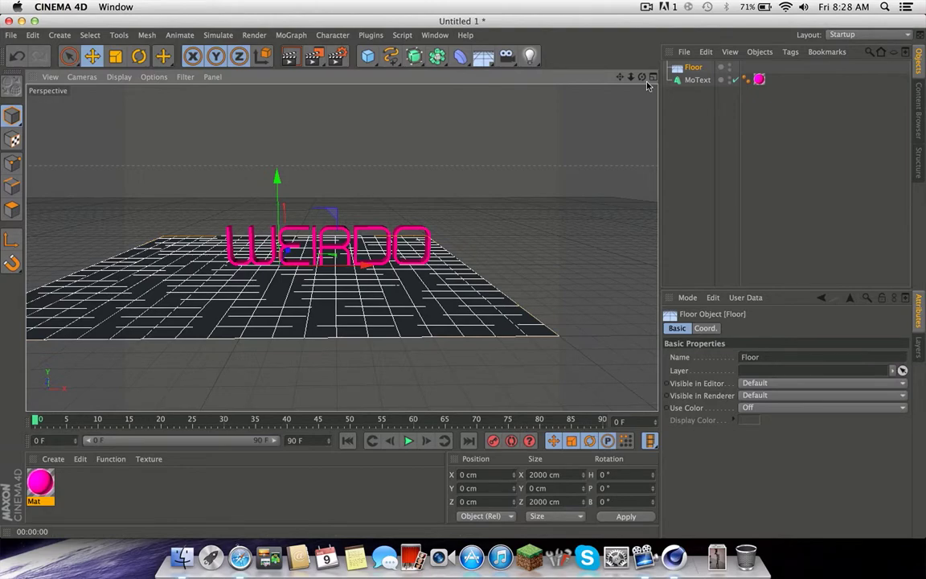
drag(642, 77, 641, 99)
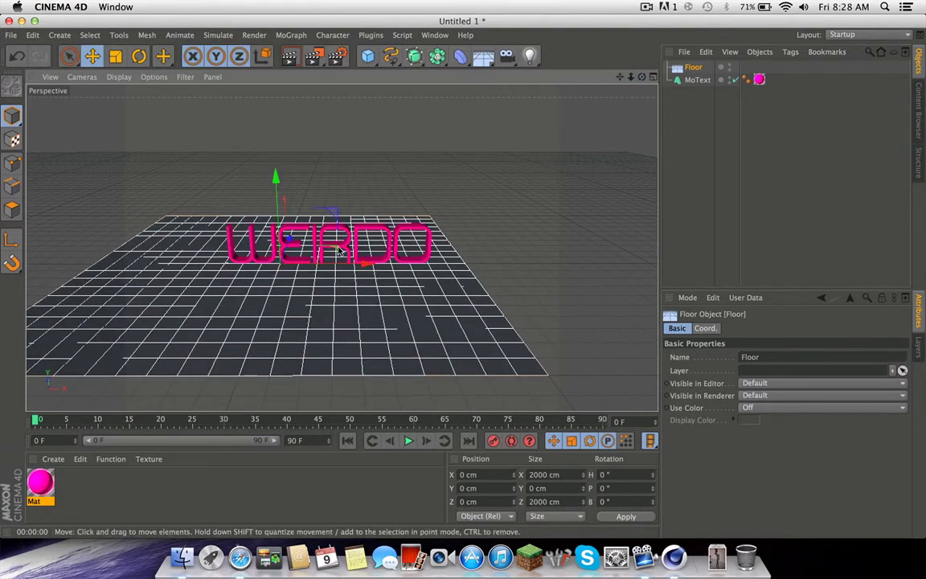
drag(322, 252, 173, 227)
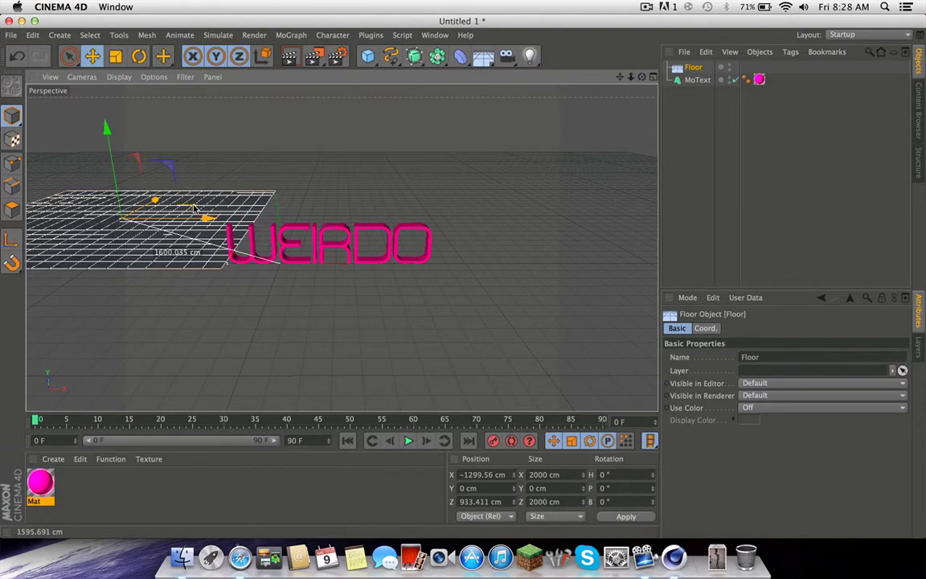
- Create a second material and set its color to dark gray with RGB 74, 74, 74
click(63, 462)
click(74, 313)
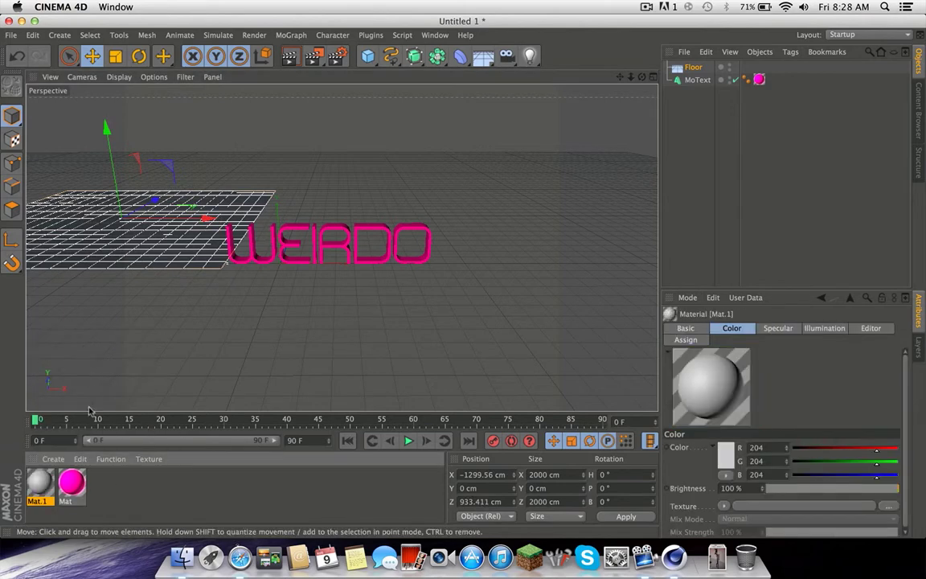
double_click(42, 483)
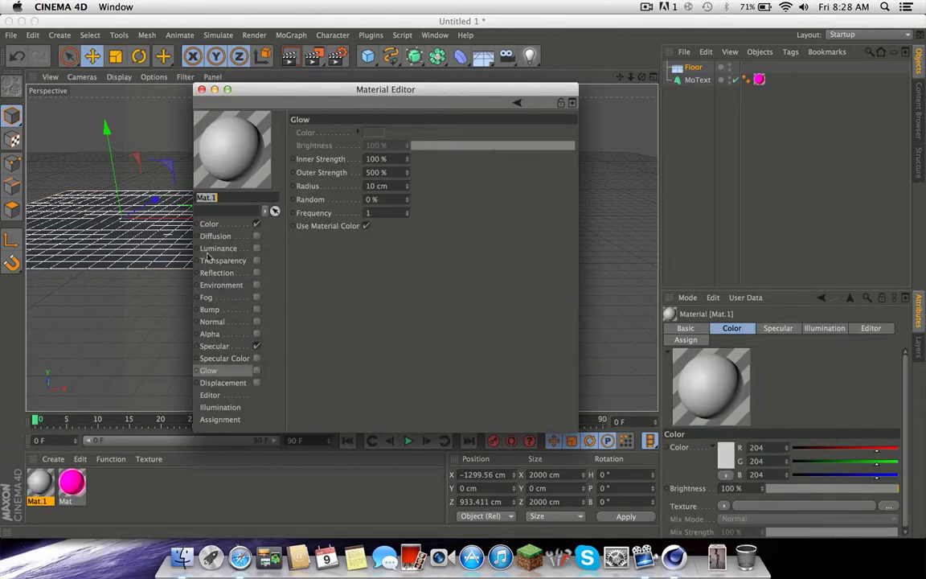
click(209, 223)
click(304, 135)
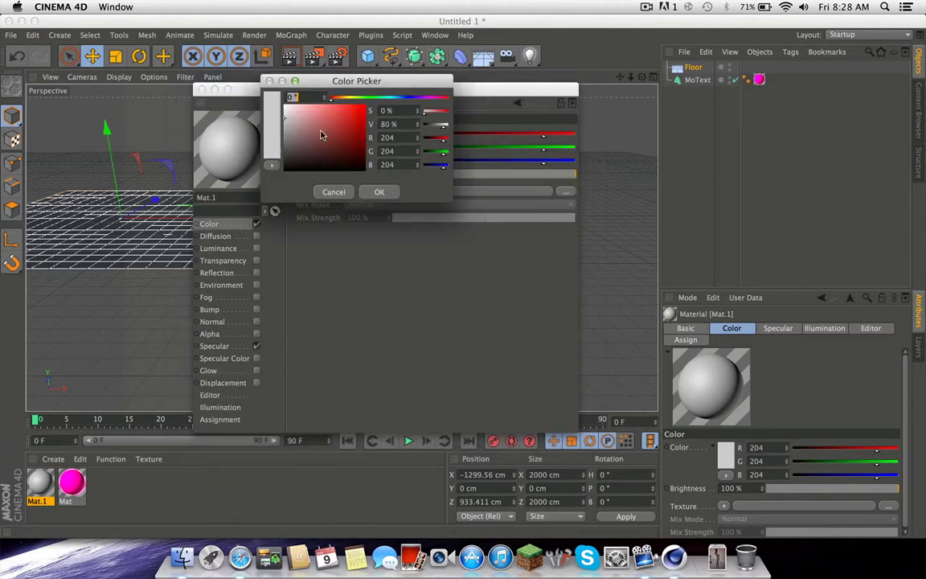
mouse_move(303, 128)
mouse_down()
mouse_move(283, 136)
mouse_move(281, 154)
mouse_up()
click(379, 191)
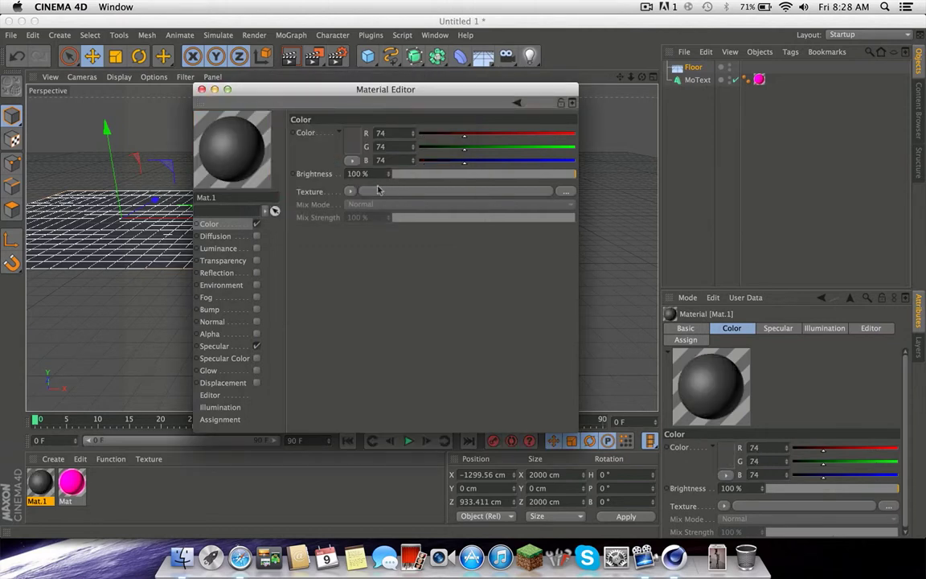
- Disable the gray material's Specular channel and enable Reflection with a brightness of 55%
click(255, 346)
click(255, 347)
click(256, 272)
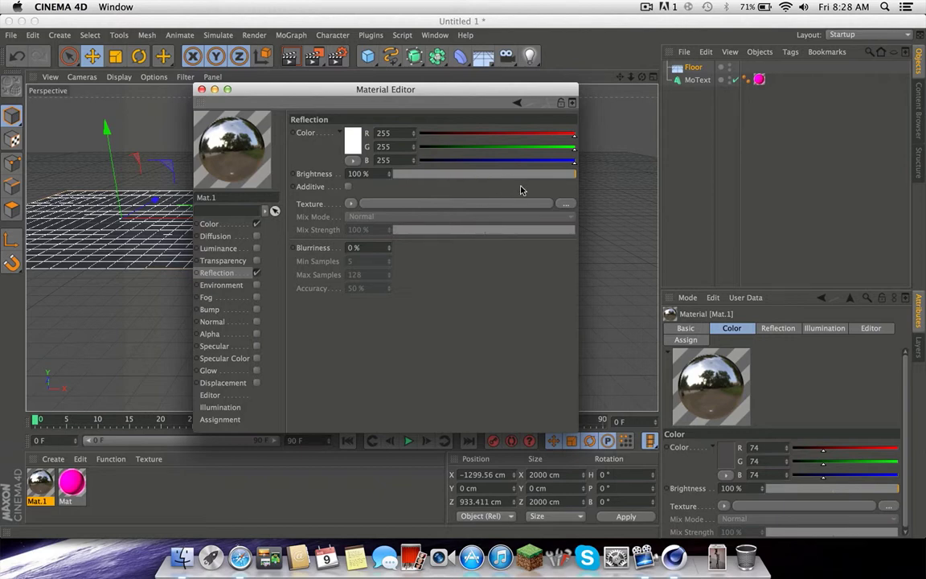
drag(520, 174, 494, 175)
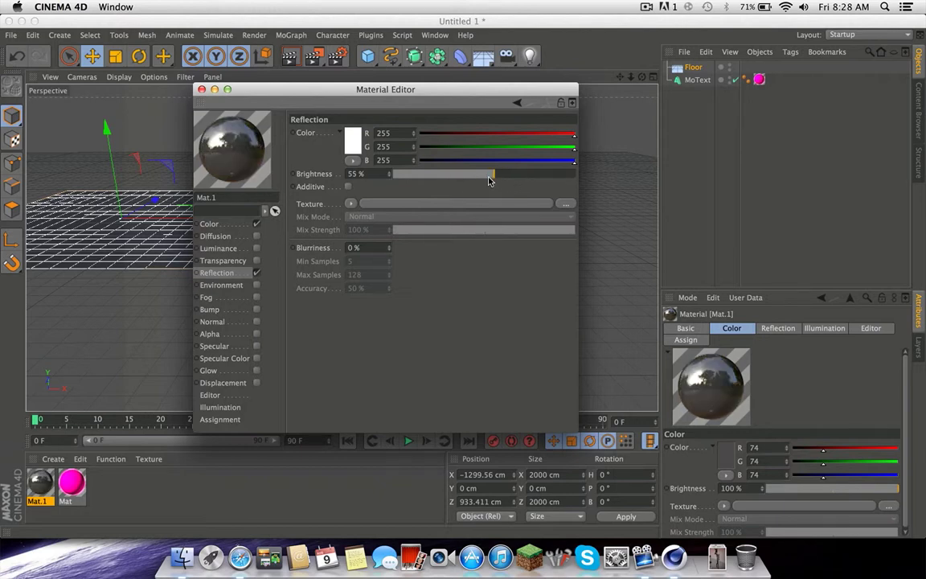
click(202, 89)
- Apply the reflective gray material to the Floor object and render the active view
drag(48, 482, 698, 67)
click(290, 57)
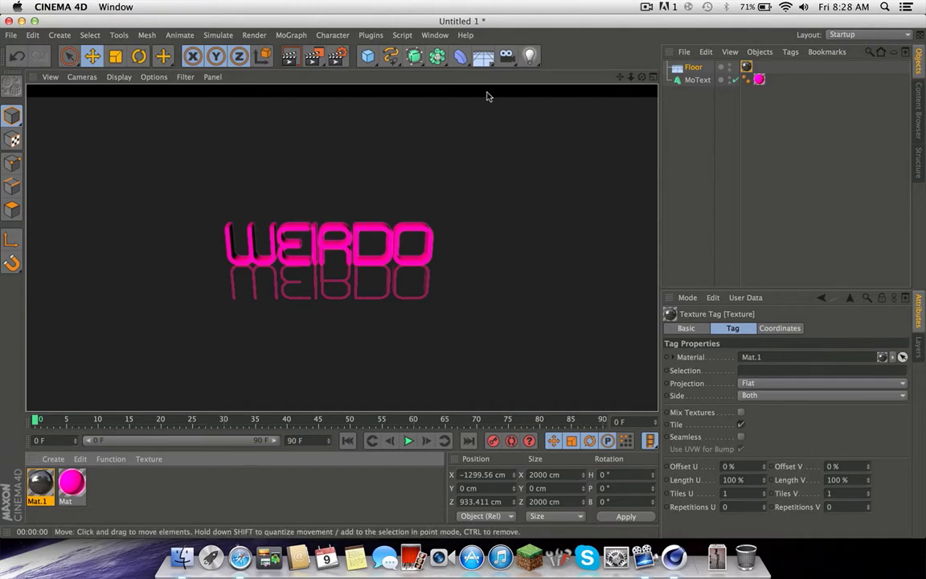
click(624, 108)
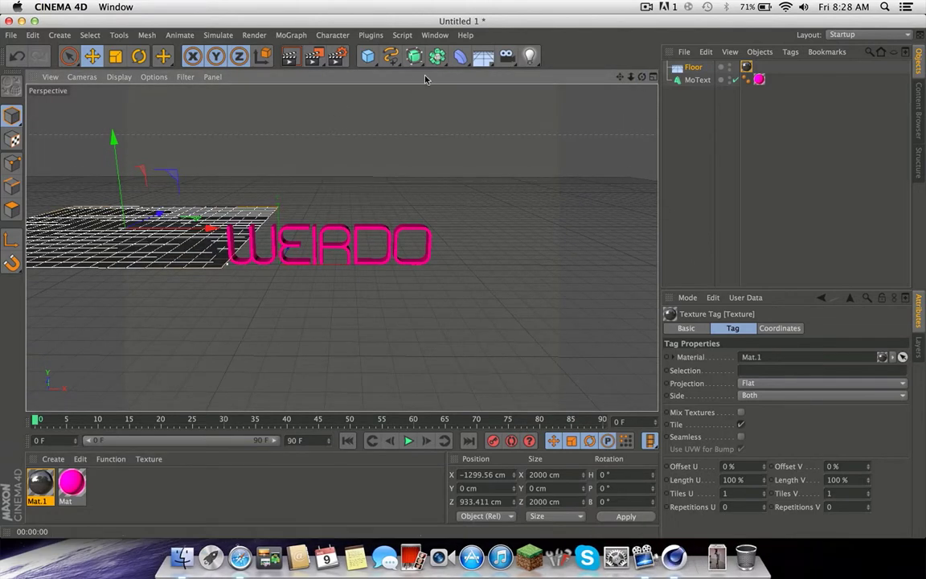
- Add a light and position it at about -805 cm on X and -206 cm on Z, test-rendering the view
click(529, 56)
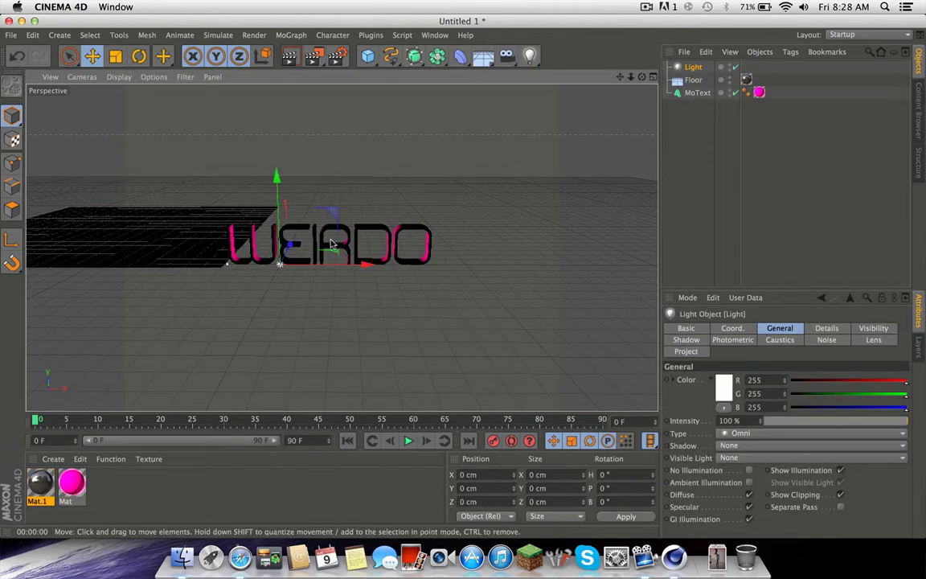
drag(266, 257, 156, 266)
click(288, 56)
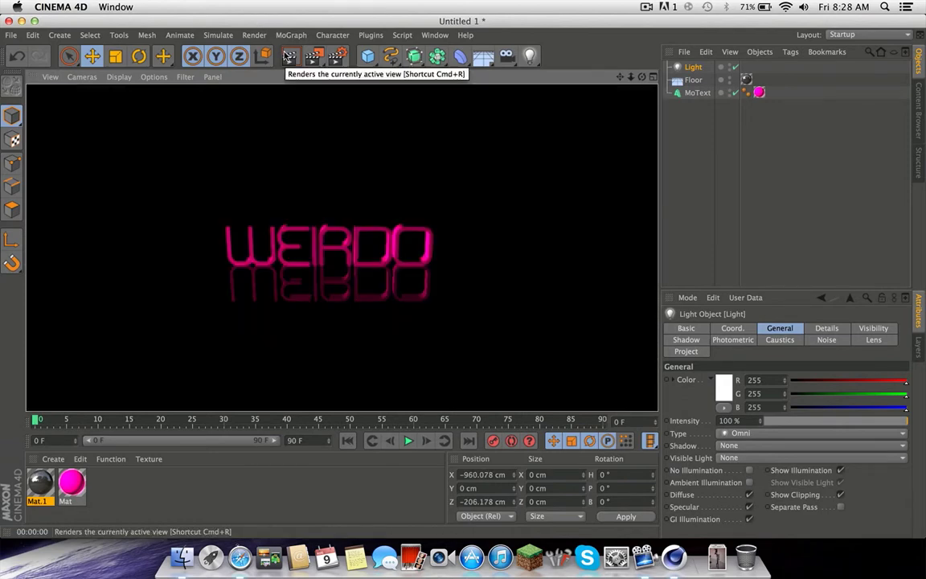
click(405, 171)
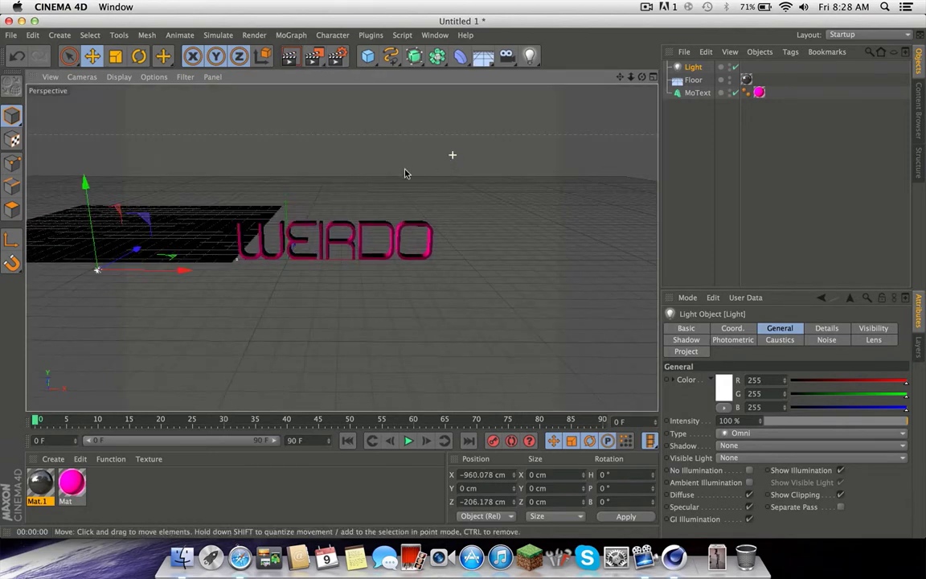
drag(86, 277, 121, 279)
- Set the light's color to light pink with RGB 255, 168, 168 and render the active view
click(729, 398)
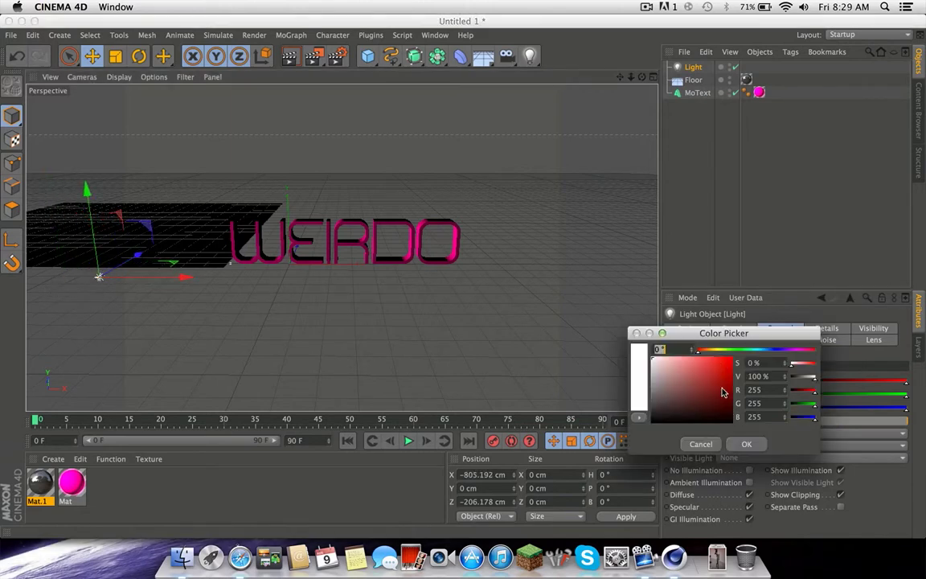
drag(683, 370, 679, 358)
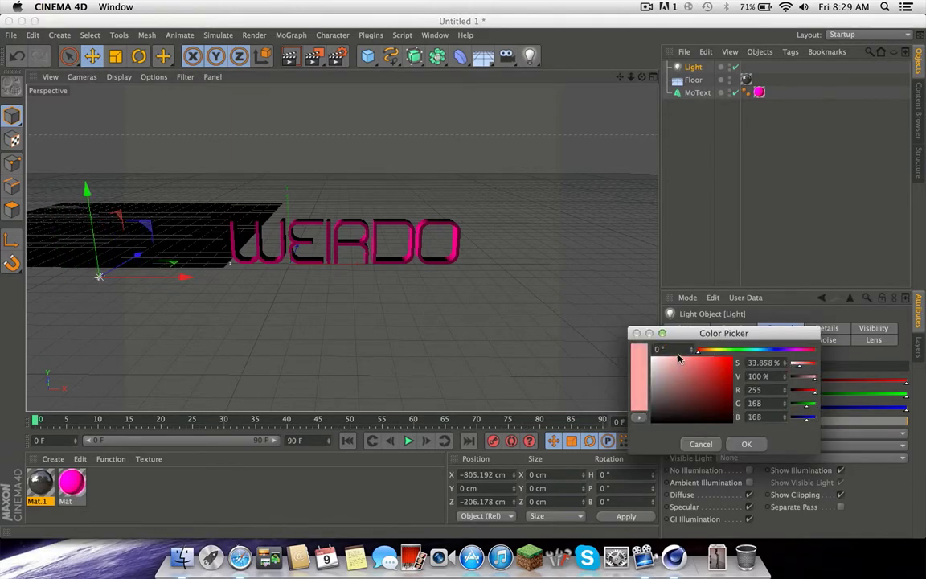
click(744, 443)
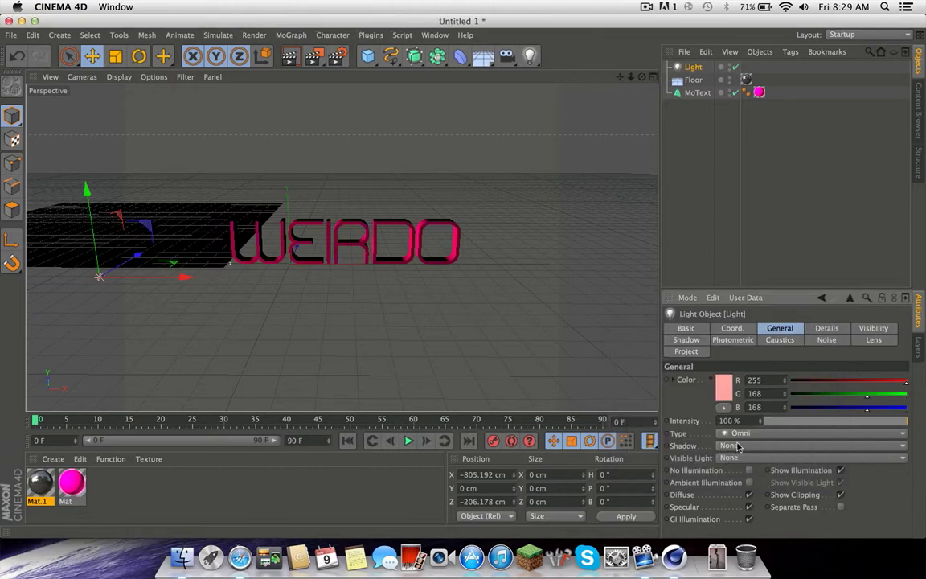
click(296, 69)
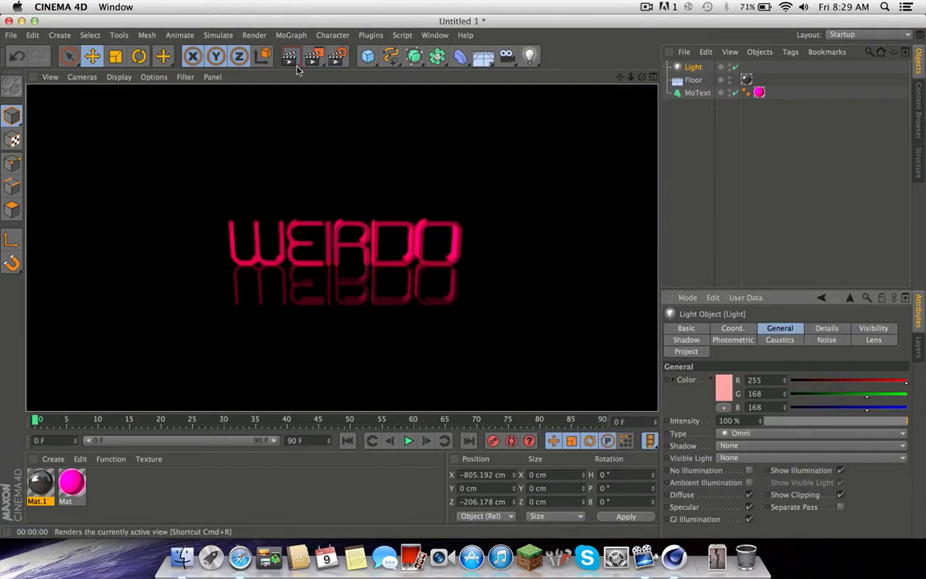
scroll(298, 231, down, 2)
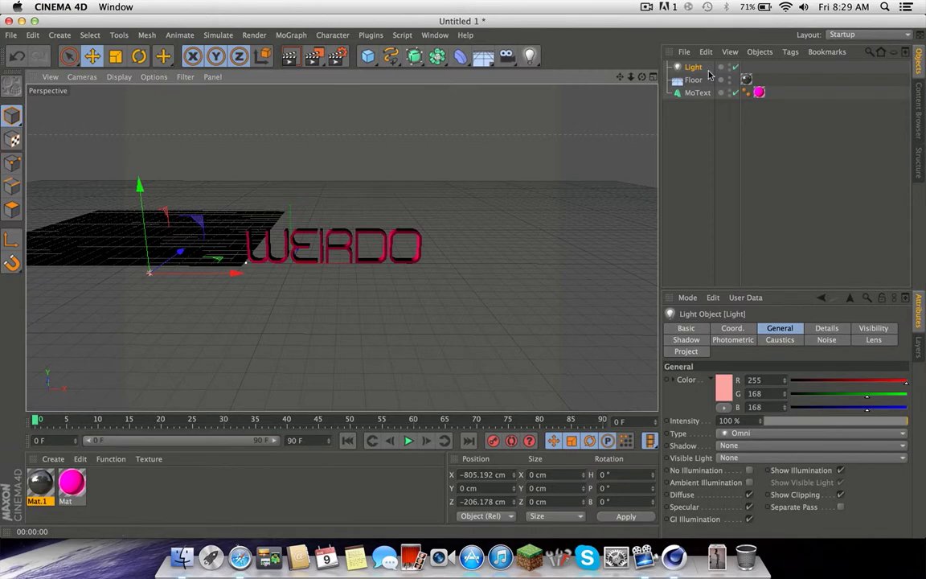
- Lower the floor material's reflection brightness to a little under 38%
double_click(42, 482)
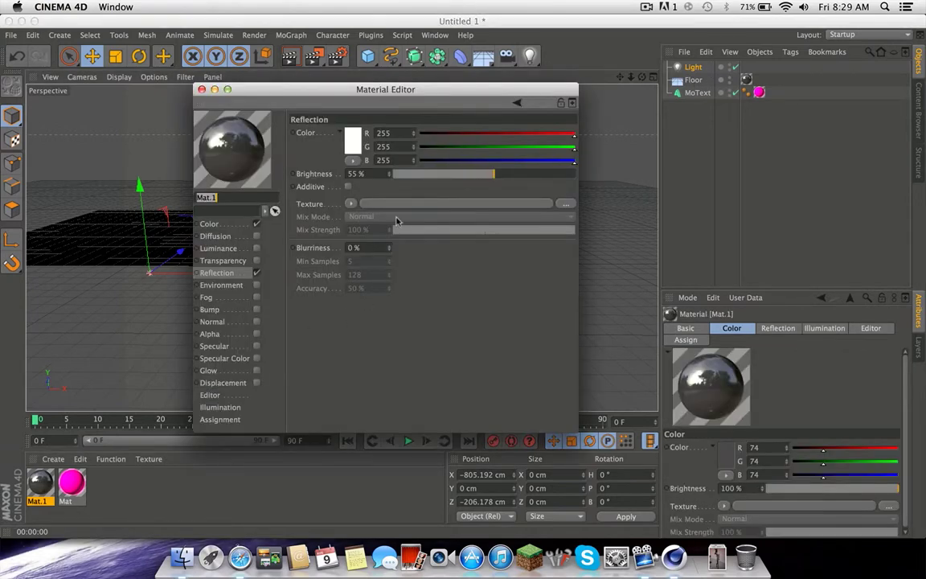
click(464, 174)
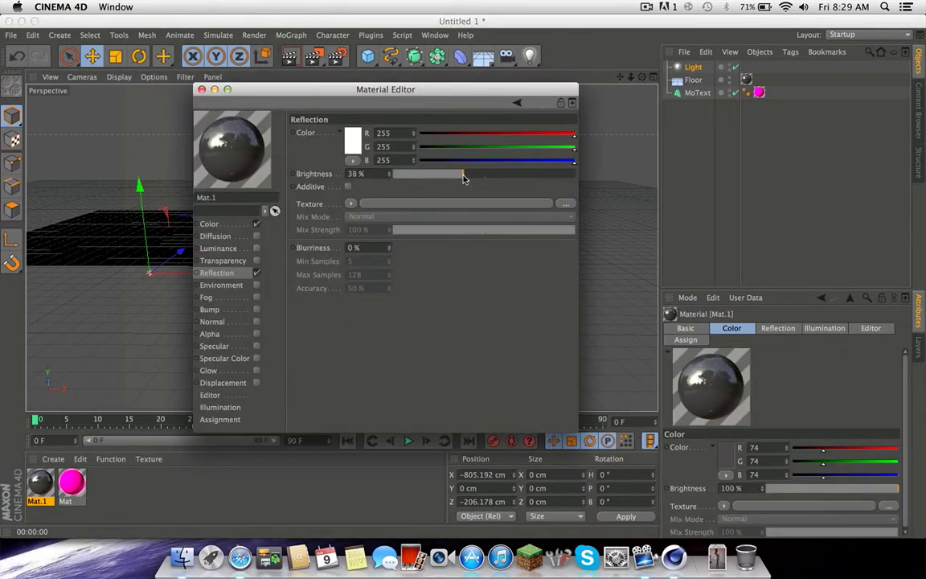
drag(460, 179, 450, 180)
- Darken the floor material's color to RGB 59, 59, 59 and render the active view
click(211, 225)
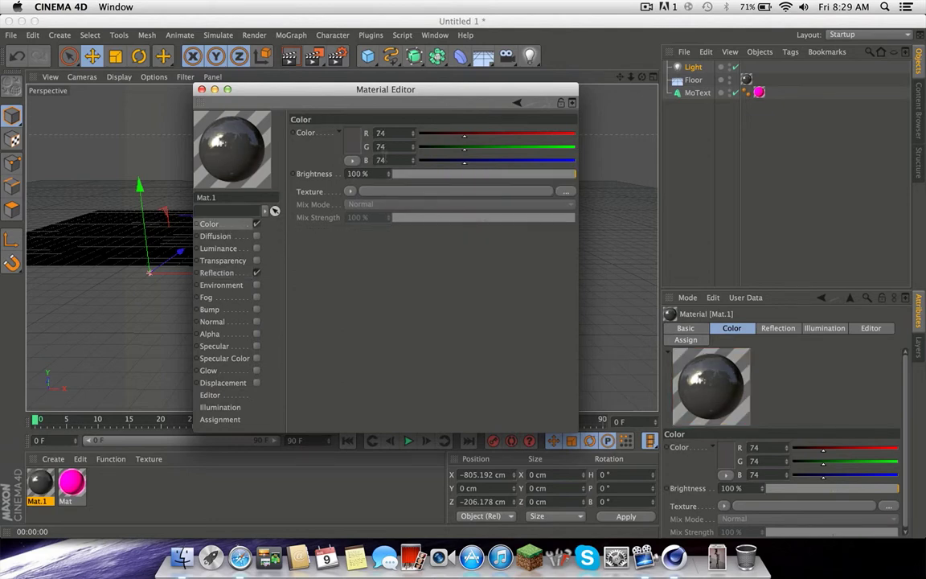
click(355, 147)
drag(290, 159, 280, 160)
click(374, 194)
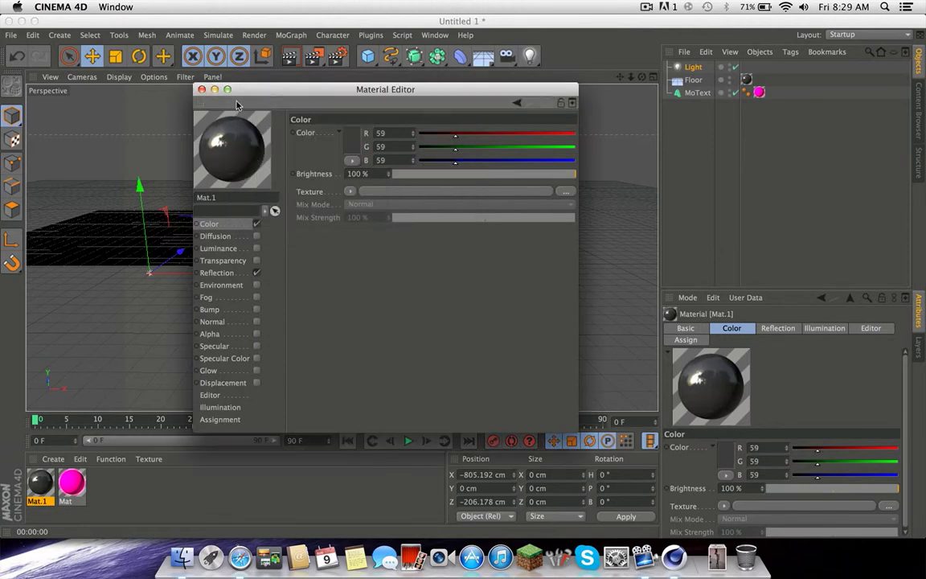
click(202, 89)
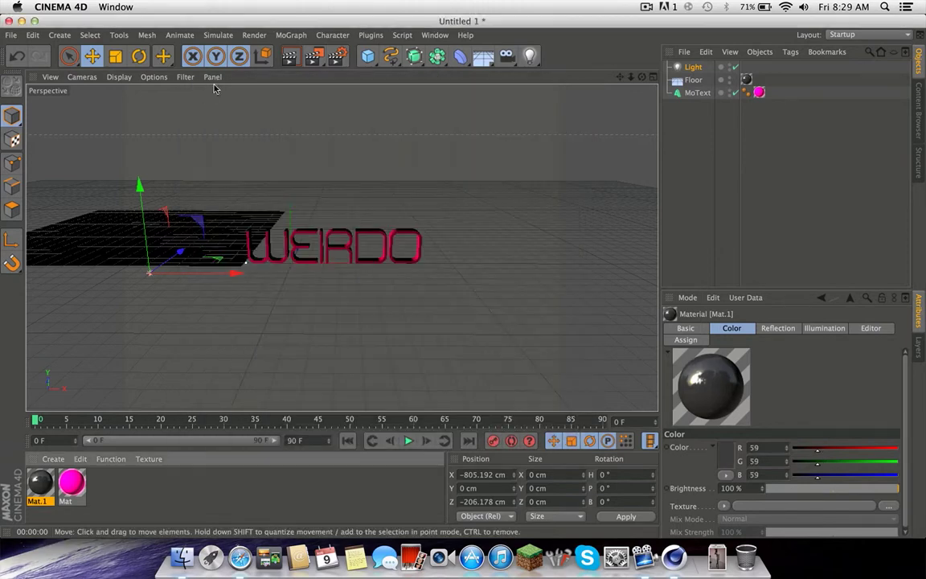
click(290, 55)
click(269, 283)
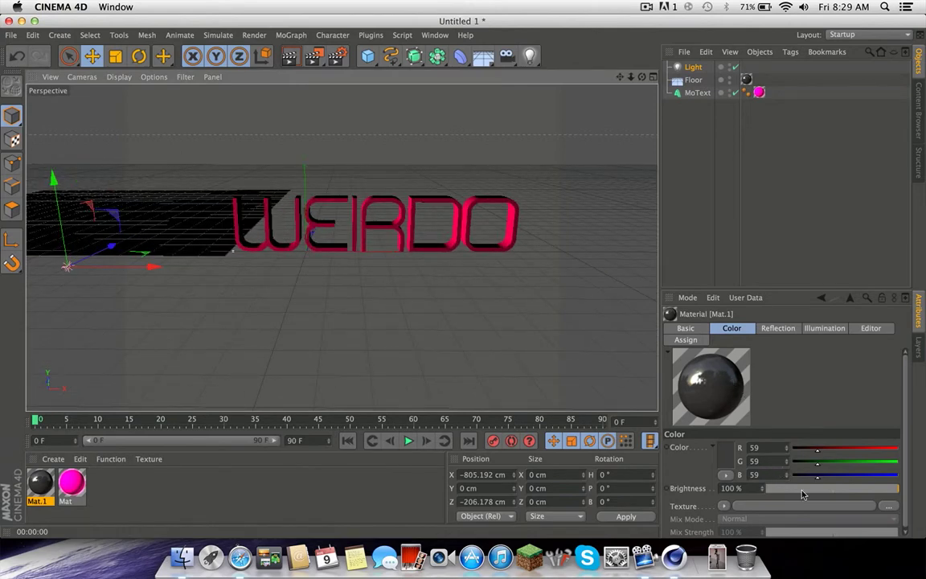
- Lower the floor material's color brightness to 58% and render the active view
click(844, 490)
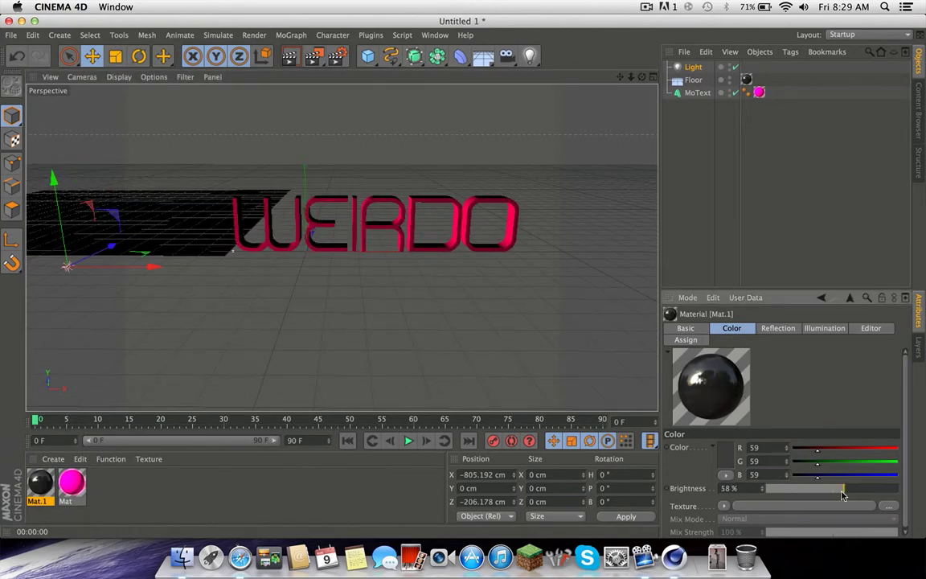
click(291, 58)
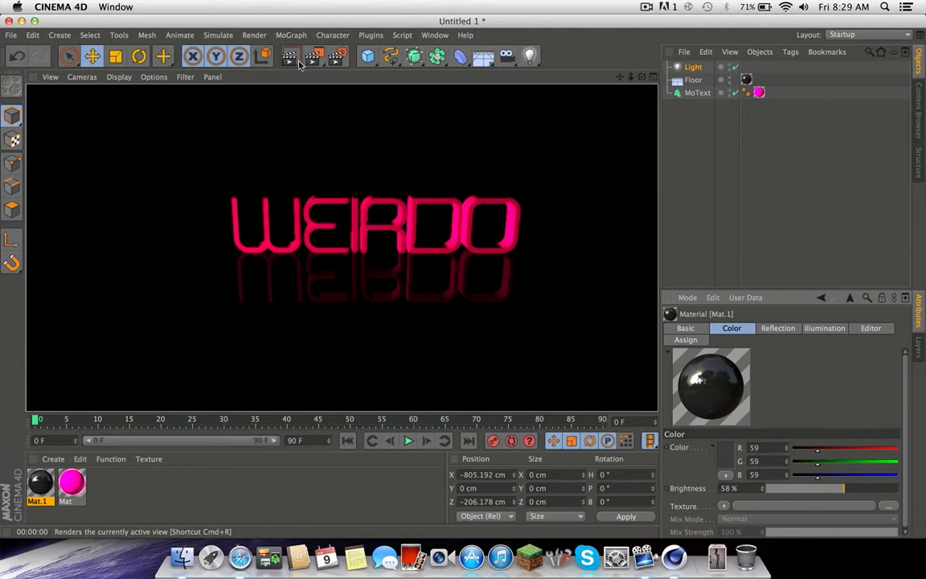
- Set the pink text material's glow outer strength to 300% and render the active view
double_click(72, 482)
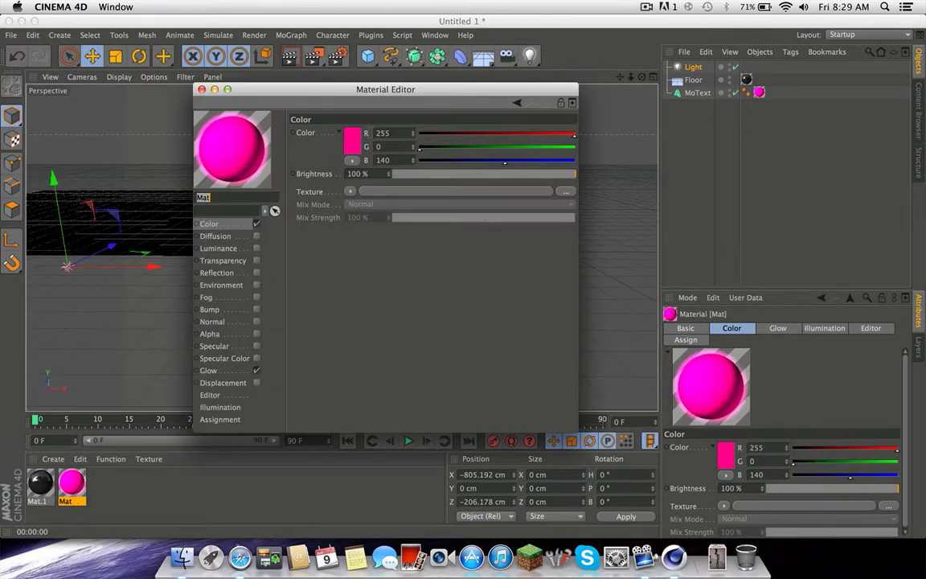
click(209, 370)
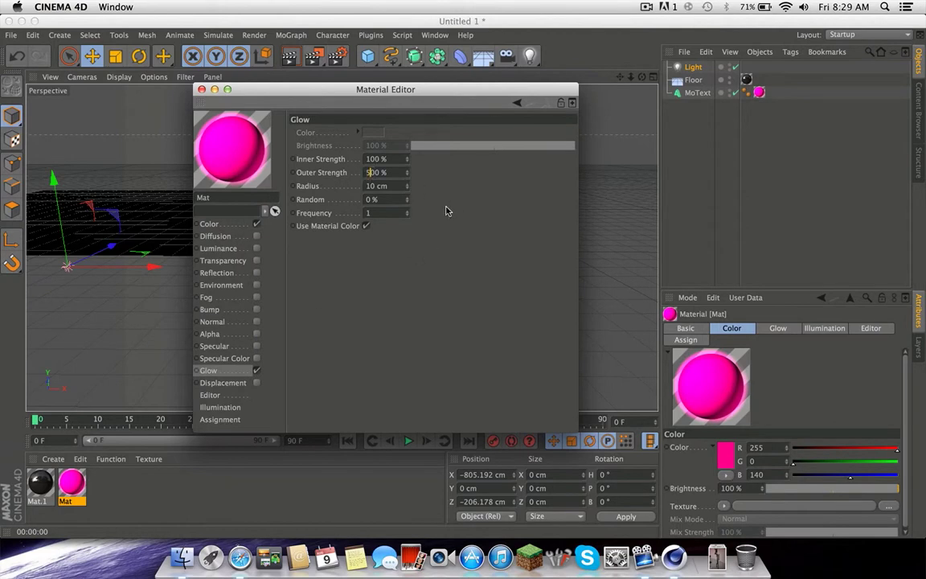
text(3)
key(Return)
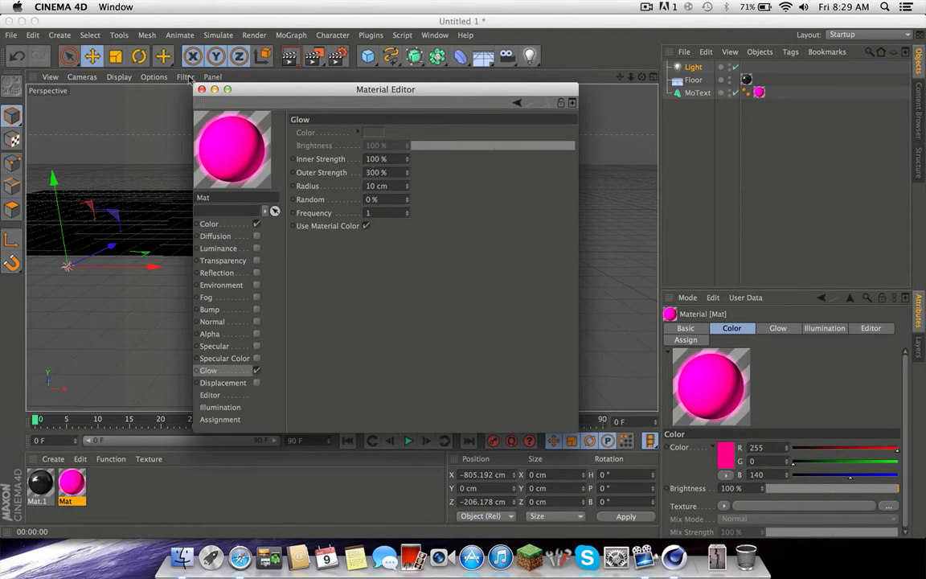
click(201, 90)
click(286, 58)
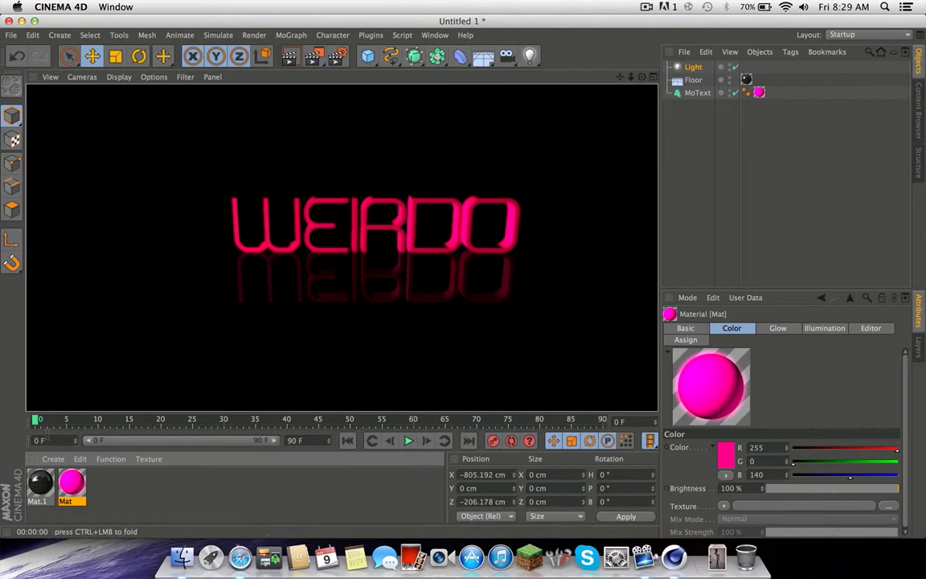
- Move the light to about -556 cm on X and 145 cm on Y, and render the active view
click(688, 67)
drag(46, 200, 179, 227)
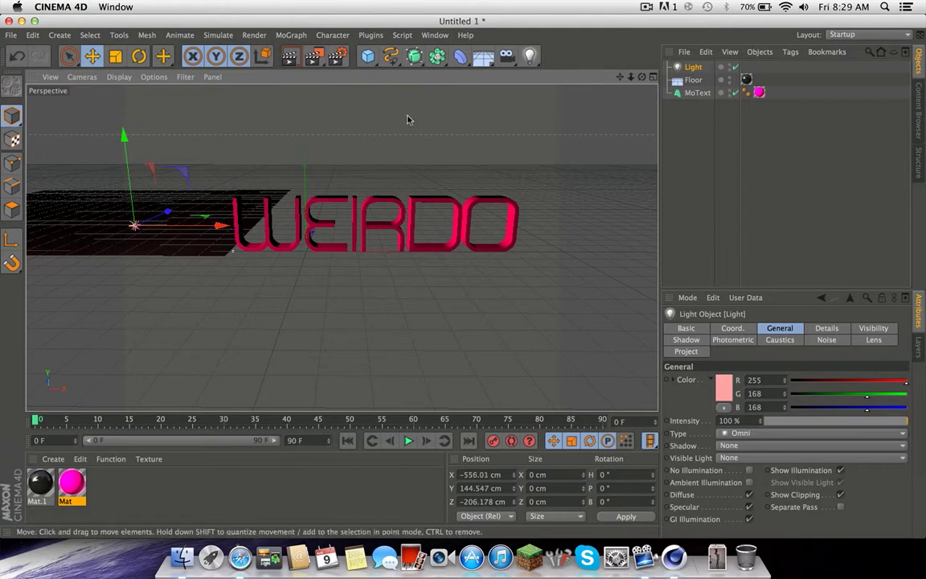
click(289, 55)
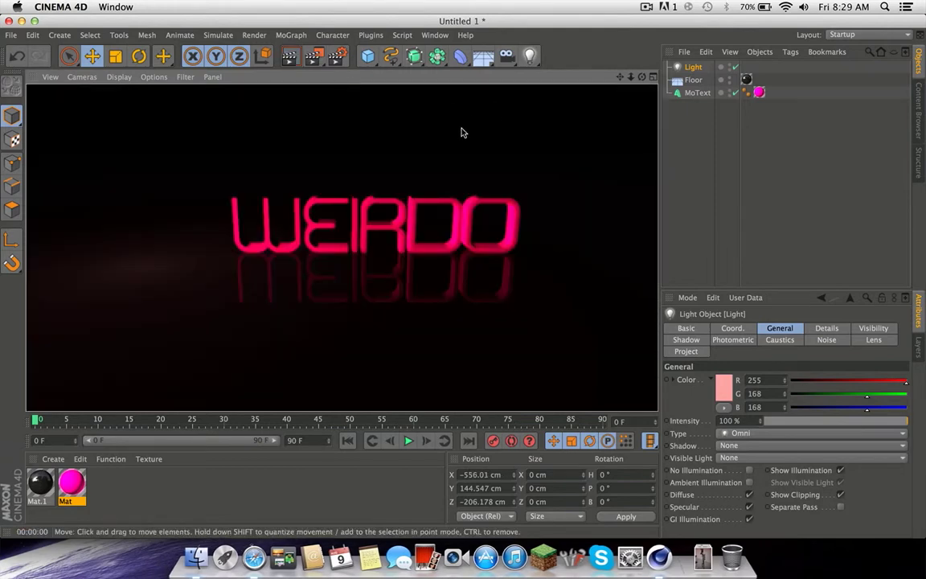
- Add a MoGraph PolyFX object and make it a child of the MoText object
scroll(424, 183, up, 4)
scroll(424, 184, down, 2)
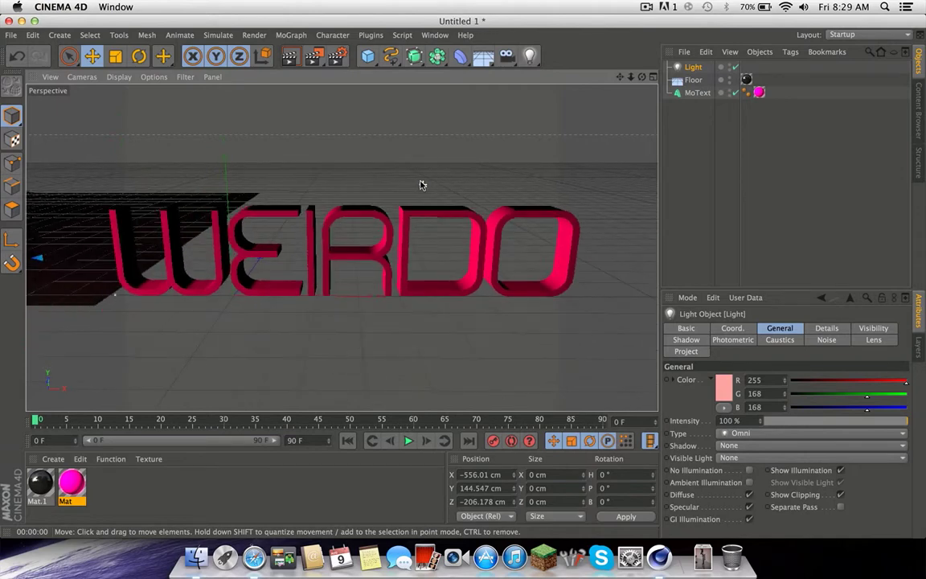
click(696, 115)
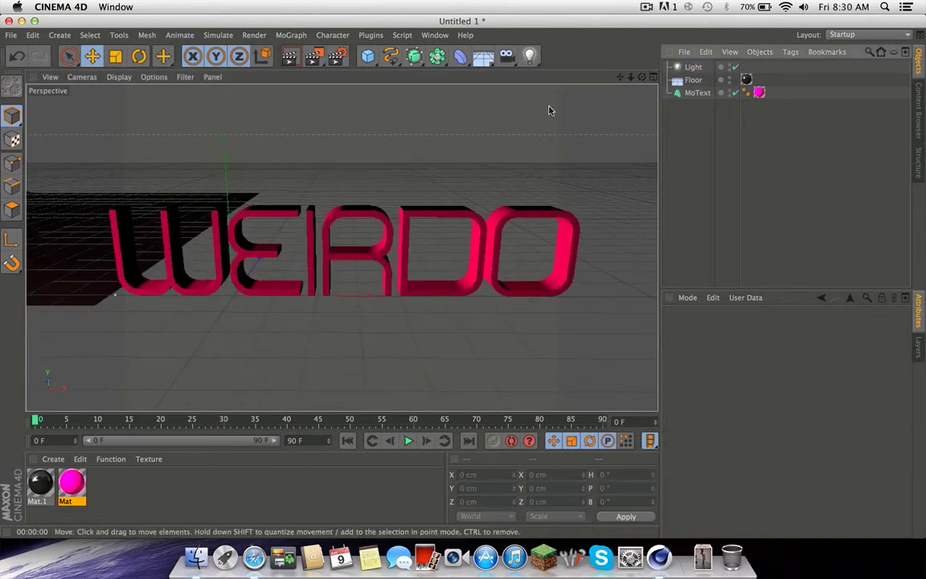
click(291, 35)
mouse_move(308, 56)
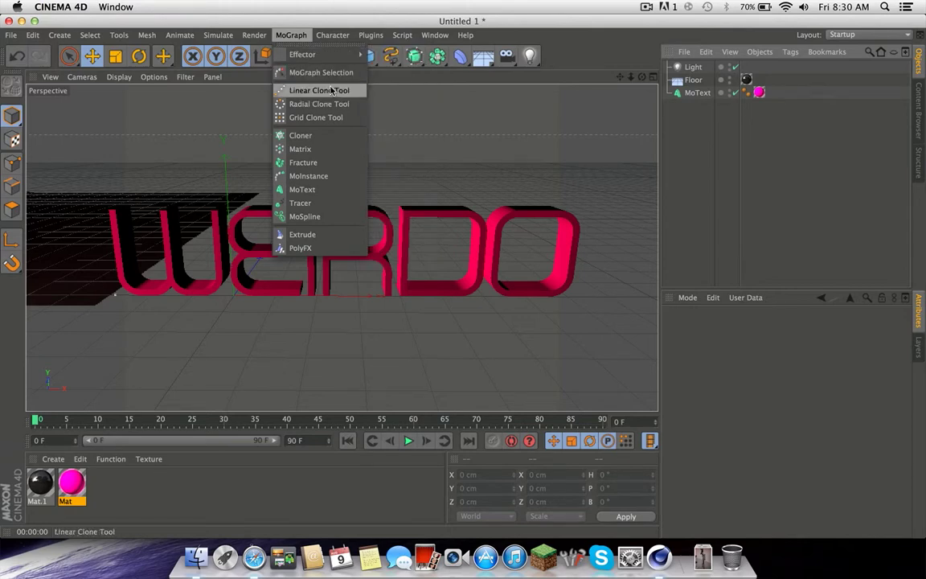
click(311, 250)
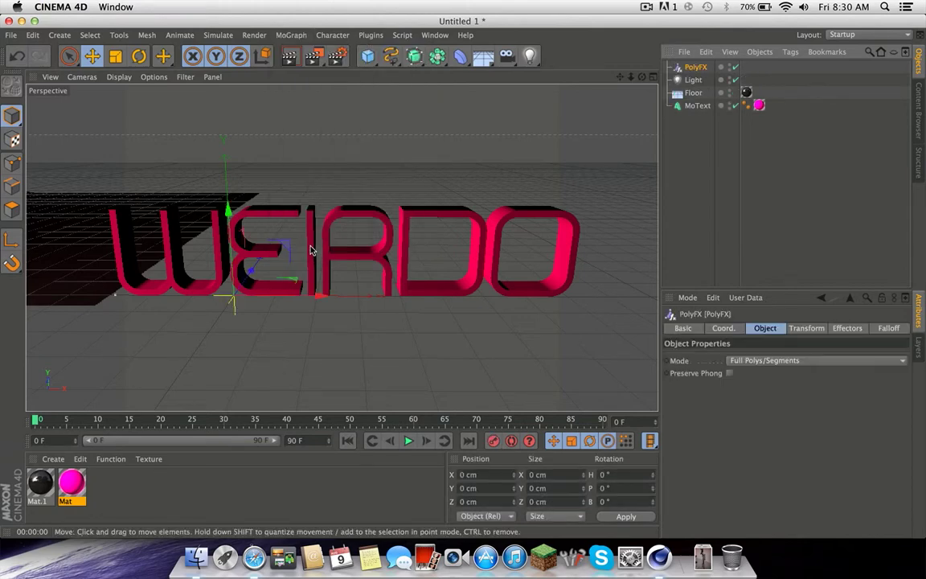
scroll(311, 250, down, 3)
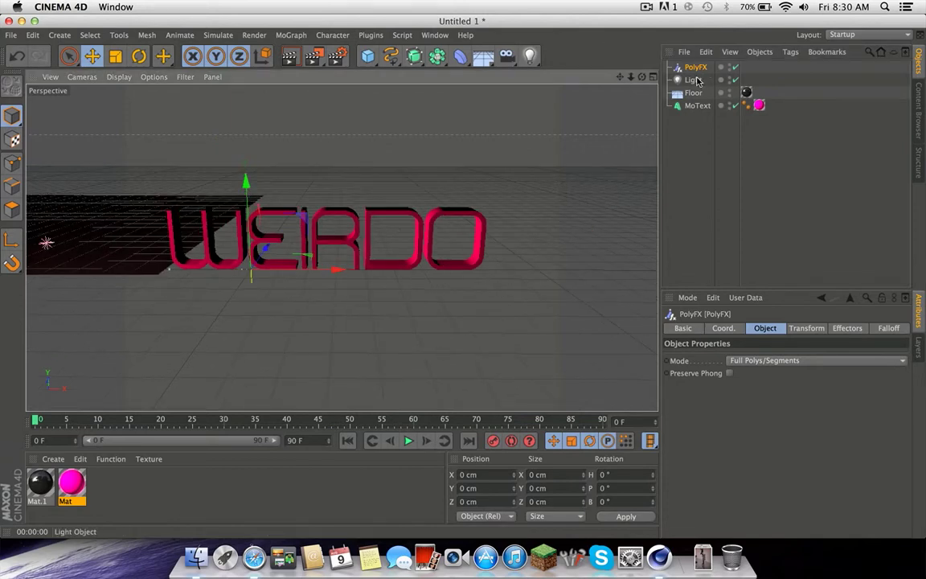
drag(695, 68, 694, 111)
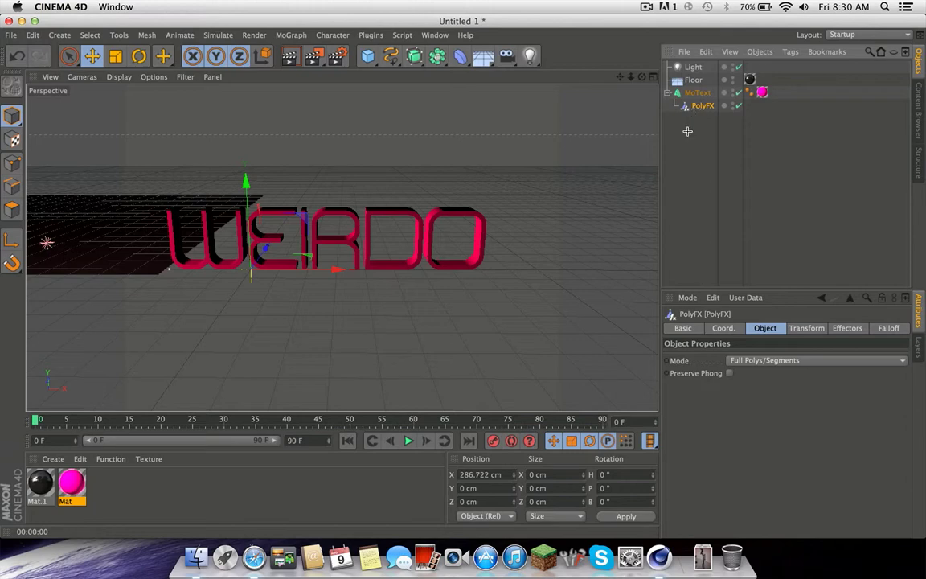
- Set the PolyFX transform scale to 0 on X, Y and Z
click(694, 112)
click(695, 108)
click(793, 329)
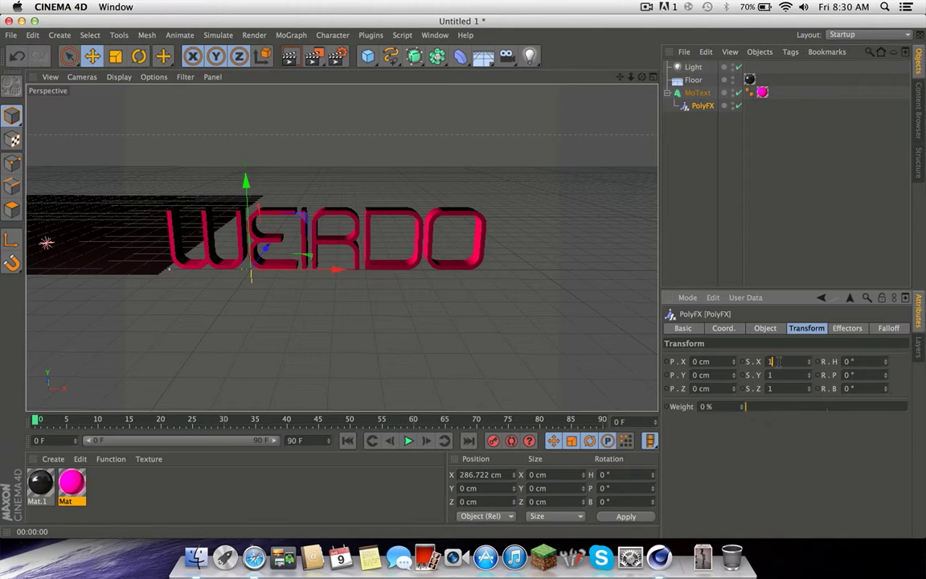
text(0)
key(Tab)
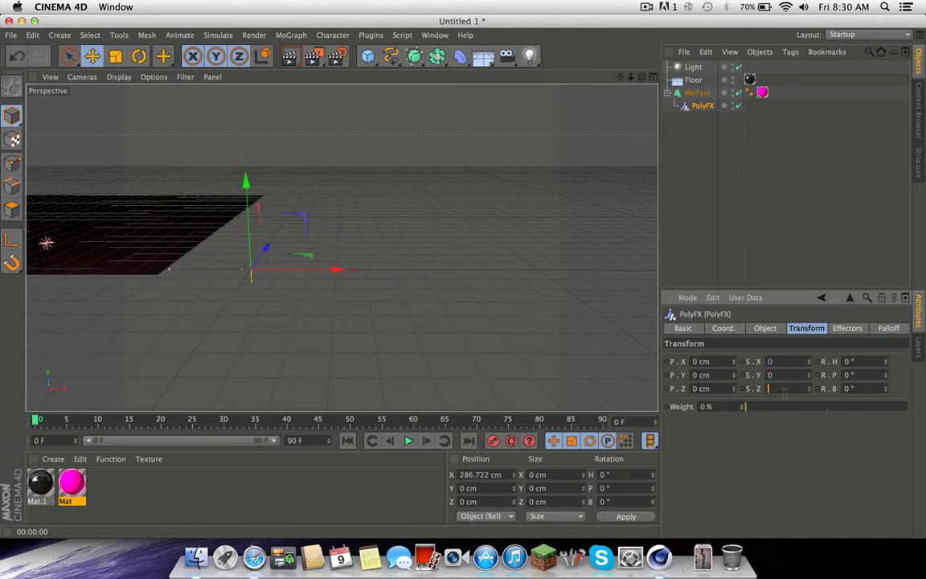
text(0)
key(Return)
- Give the PolyFX a Linear falloff shape and raise its falloff value to 100%
click(889, 328)
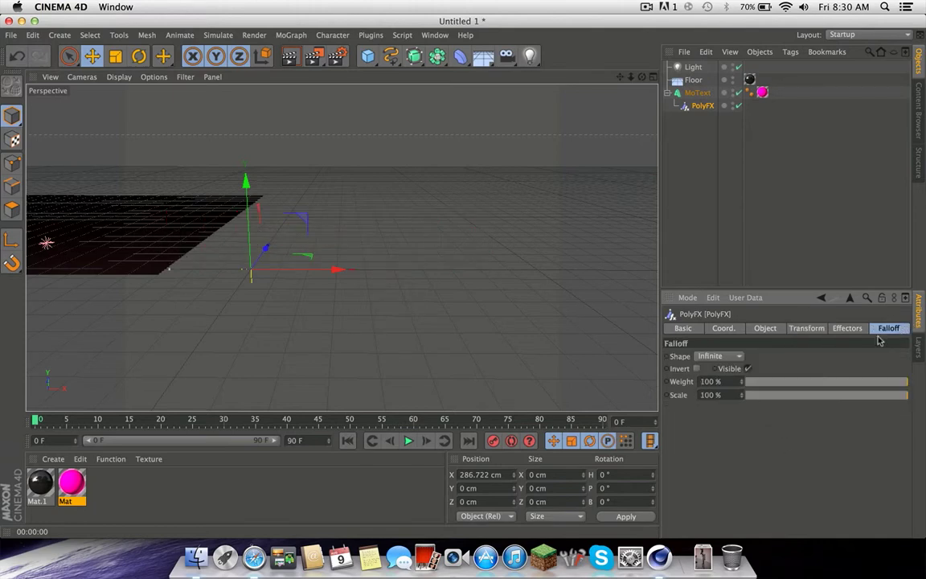
click(730, 361)
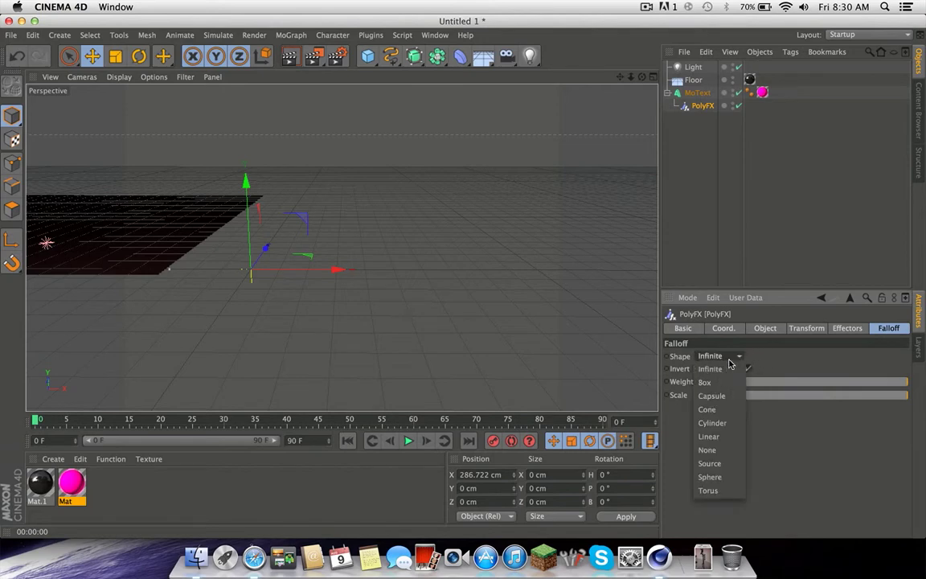
click(714, 437)
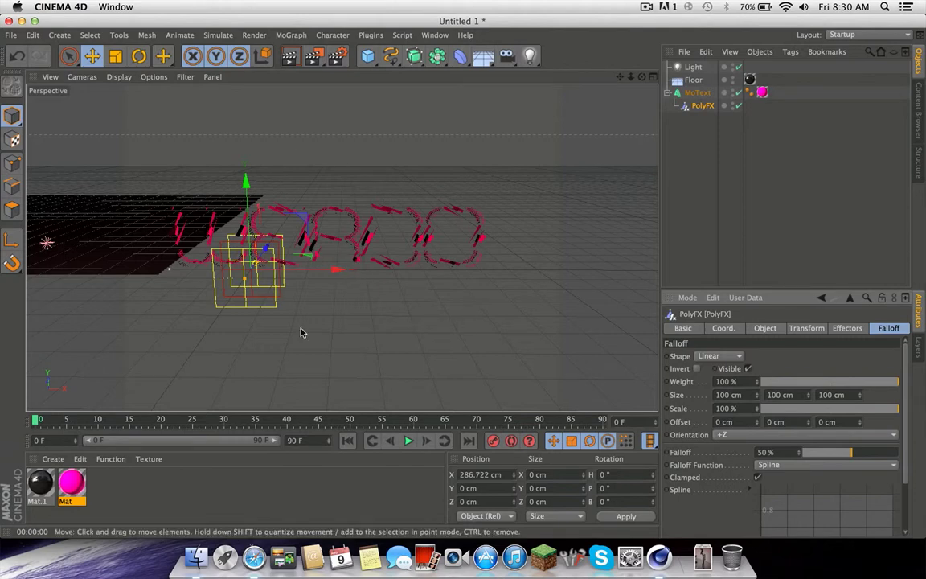
click(801, 329)
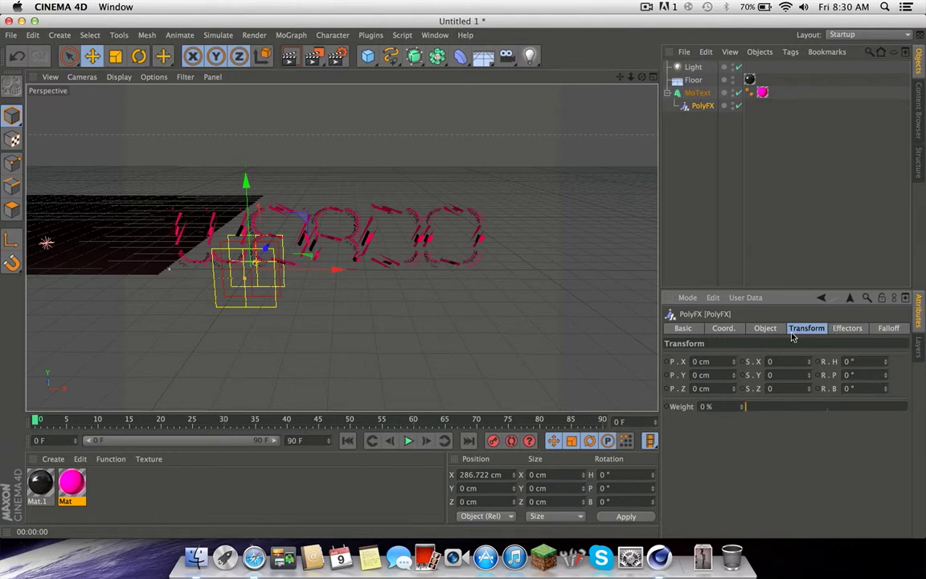
click(728, 330)
click(879, 329)
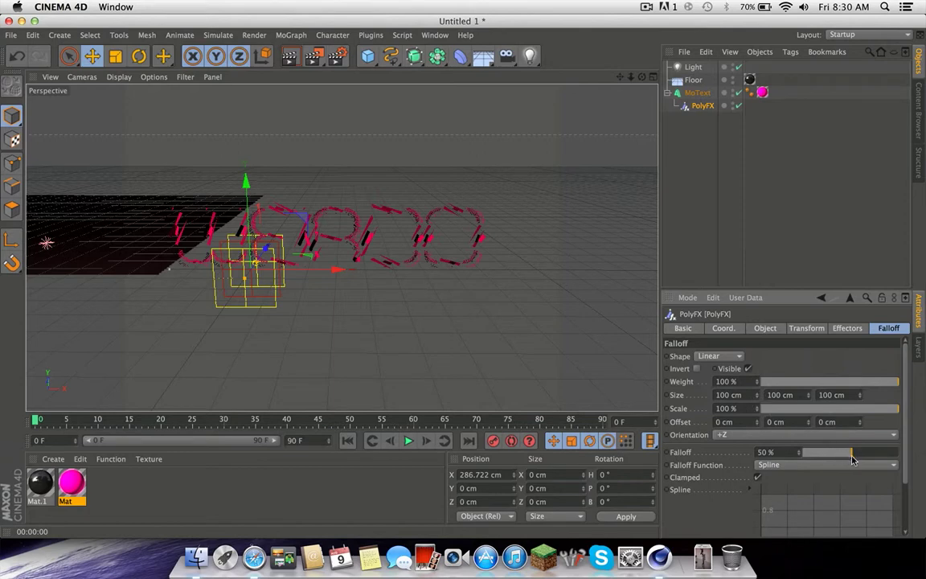
drag(854, 460, 925, 452)
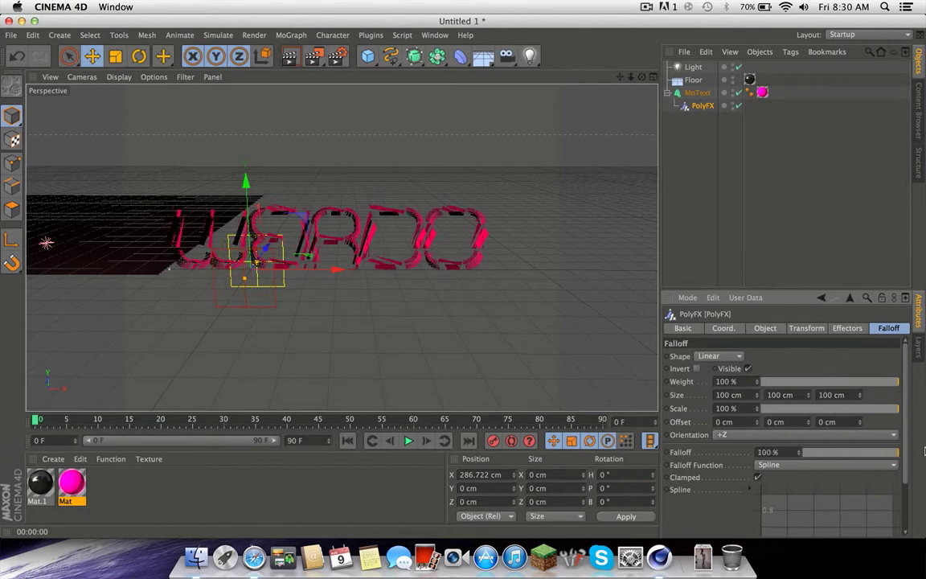
- Set the PolyFX falloff orientation to -X and move the PolyFX along X to about 782 cm
click(721, 434)
click(724, 447)
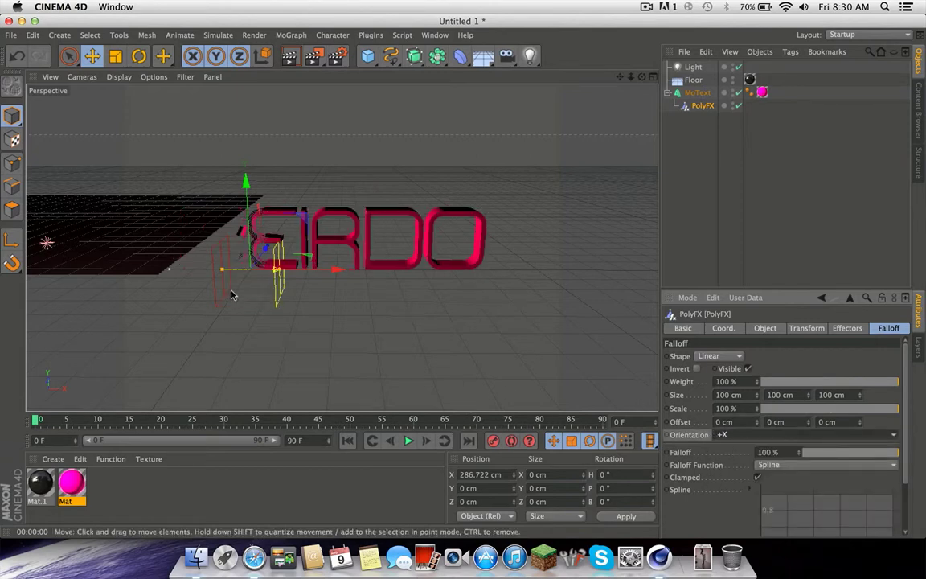
click(747, 435)
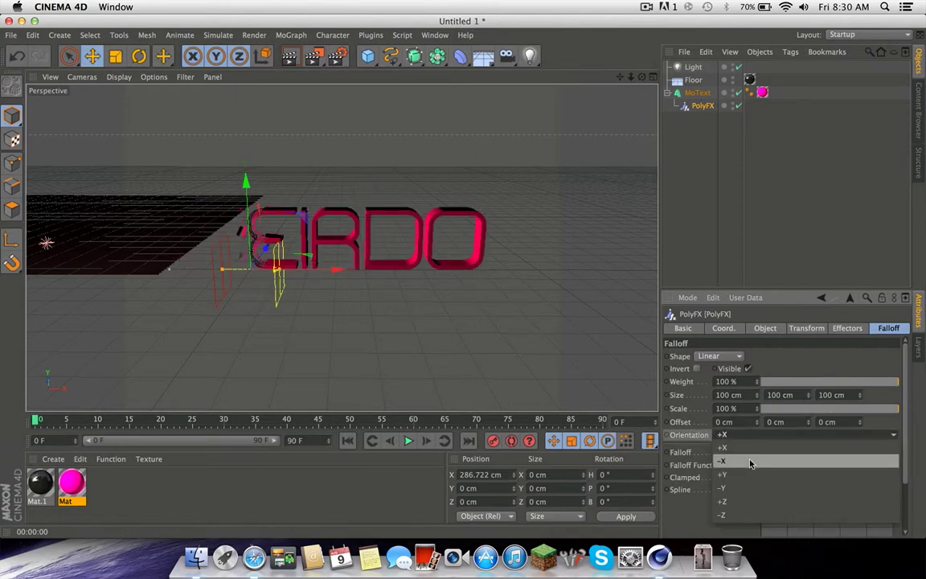
click(747, 460)
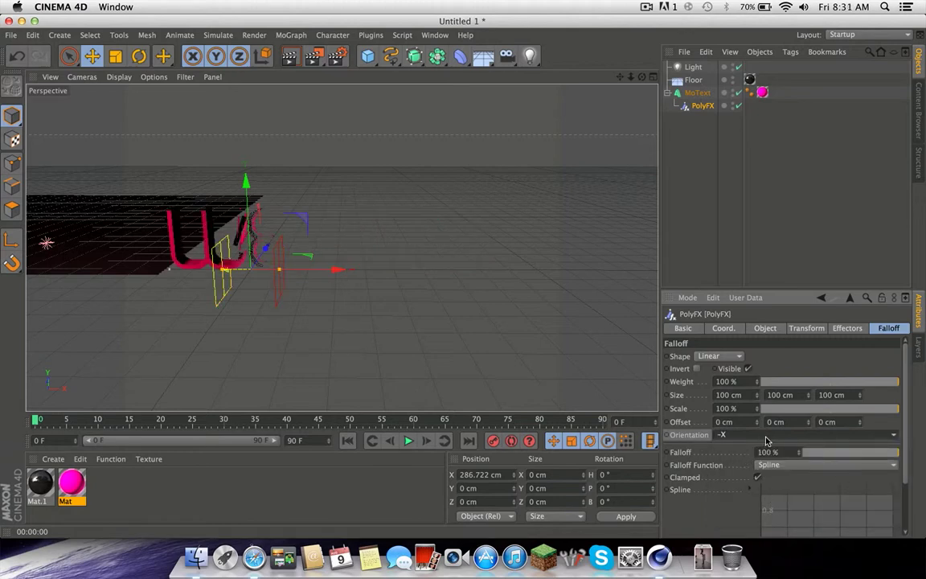
drag(335, 269, 439, 275)
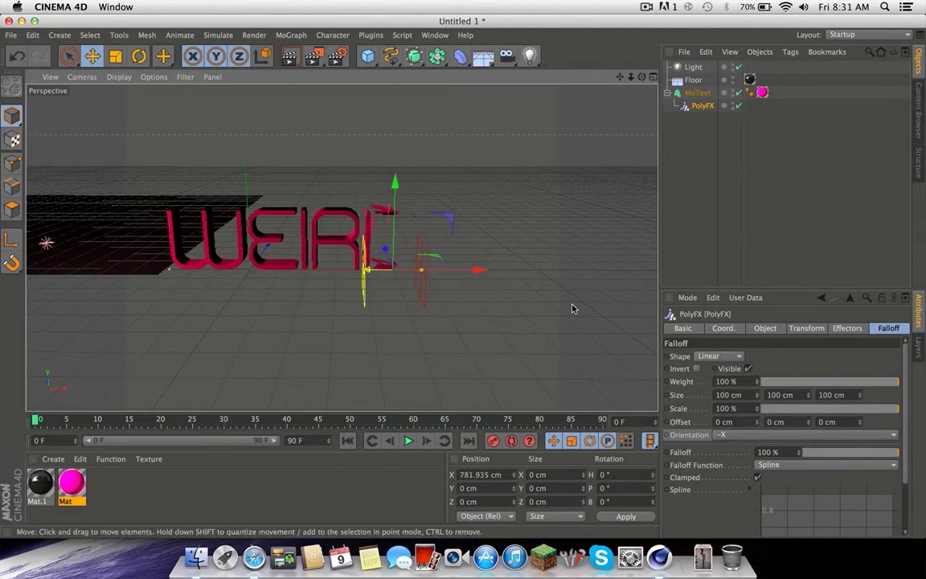
- Apply the Square spline preset to the PolyFX falloff curve
scroll(797, 515, down, 4)
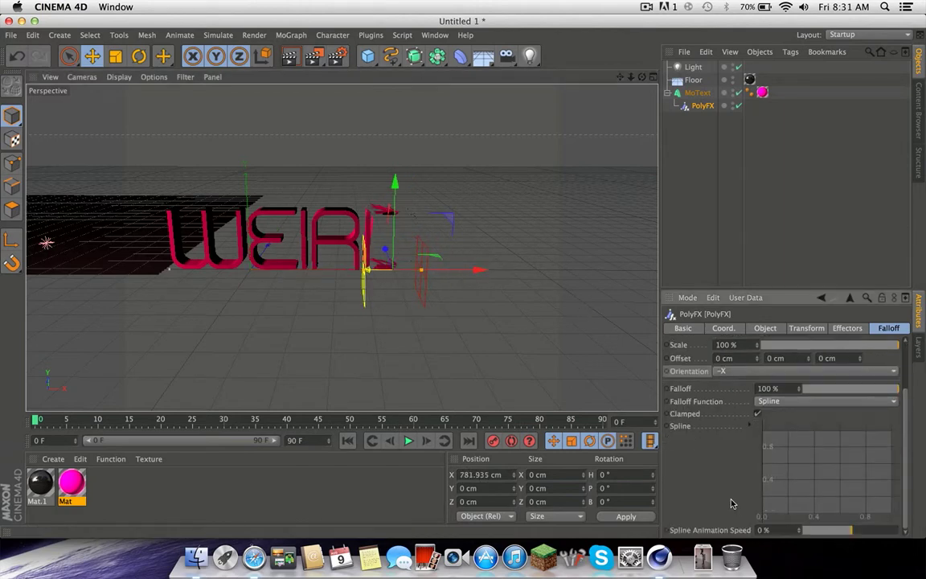
right_click(837, 458)
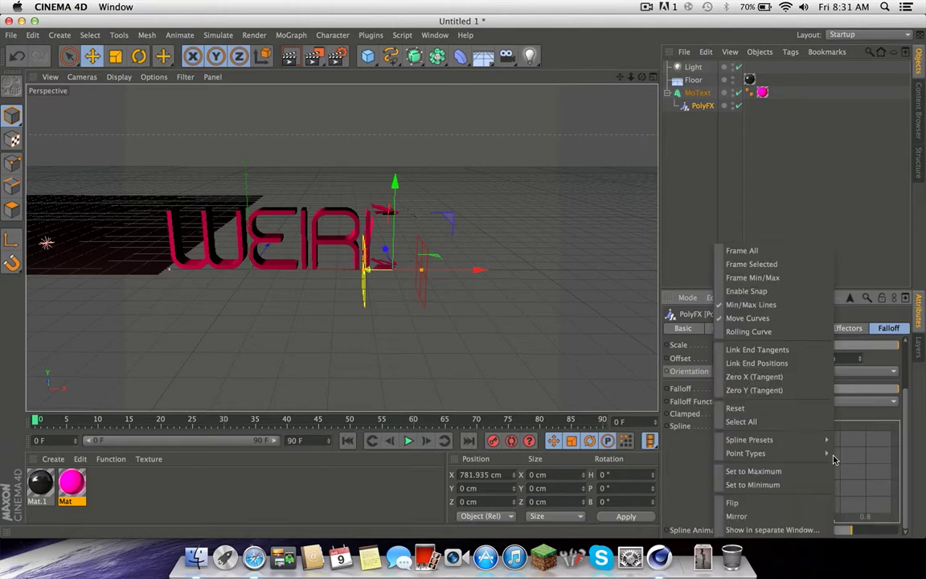
click(674, 492)
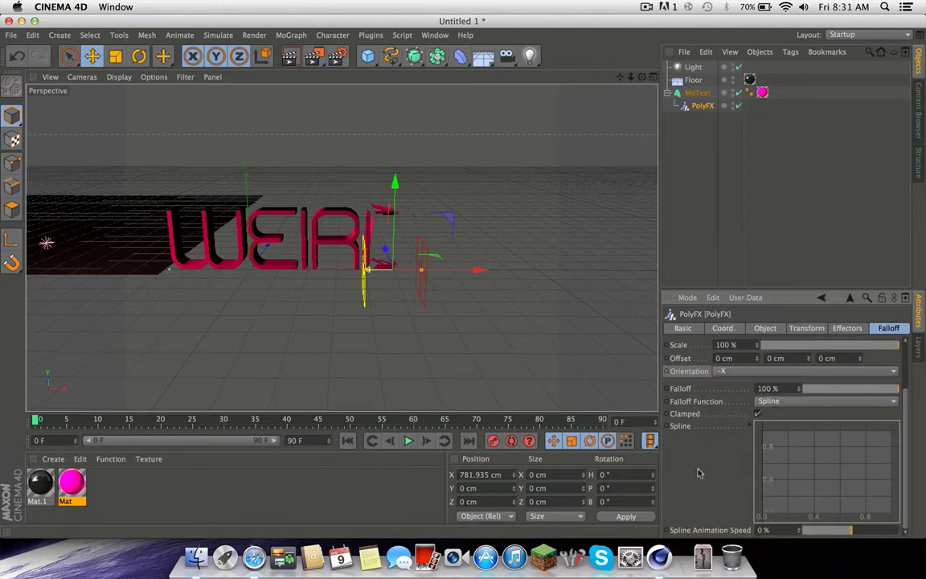
right_click(839, 479)
mouse_move(783, 441)
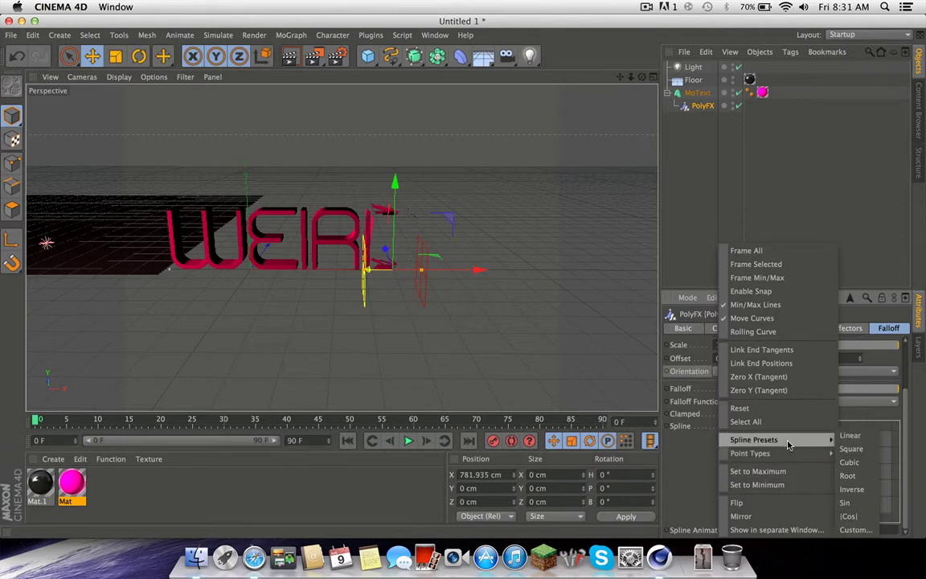
click(851, 448)
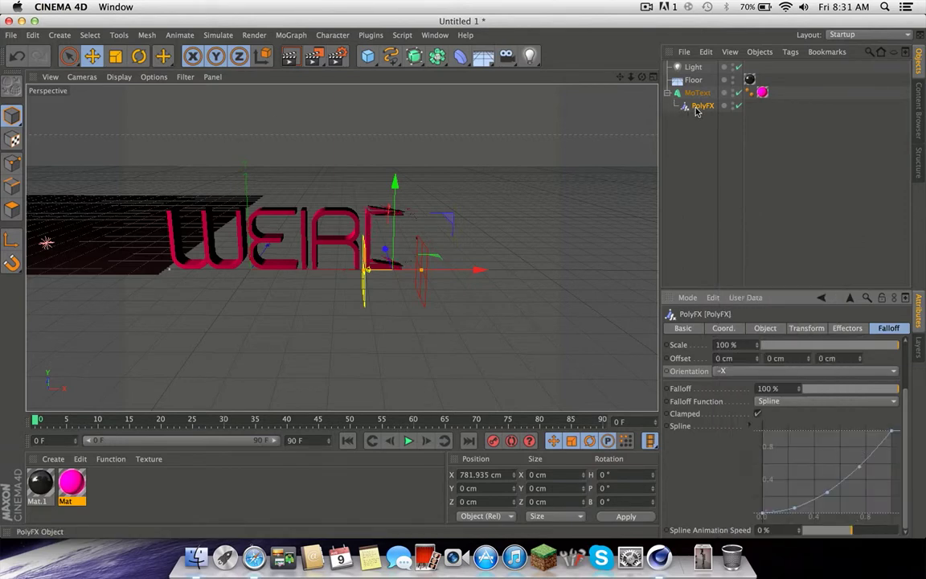
- Set the subdivision of the MoText object to 15
click(696, 94)
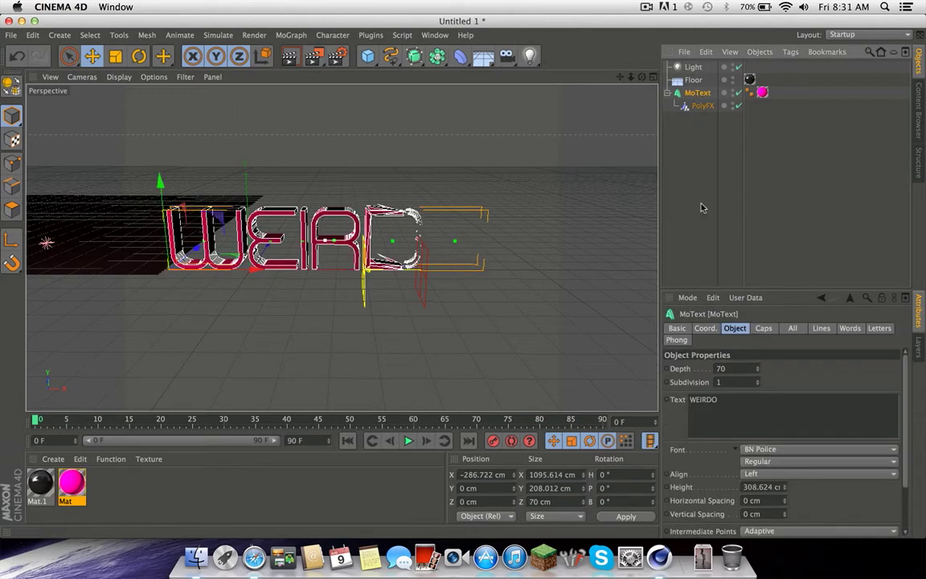
click(727, 382)
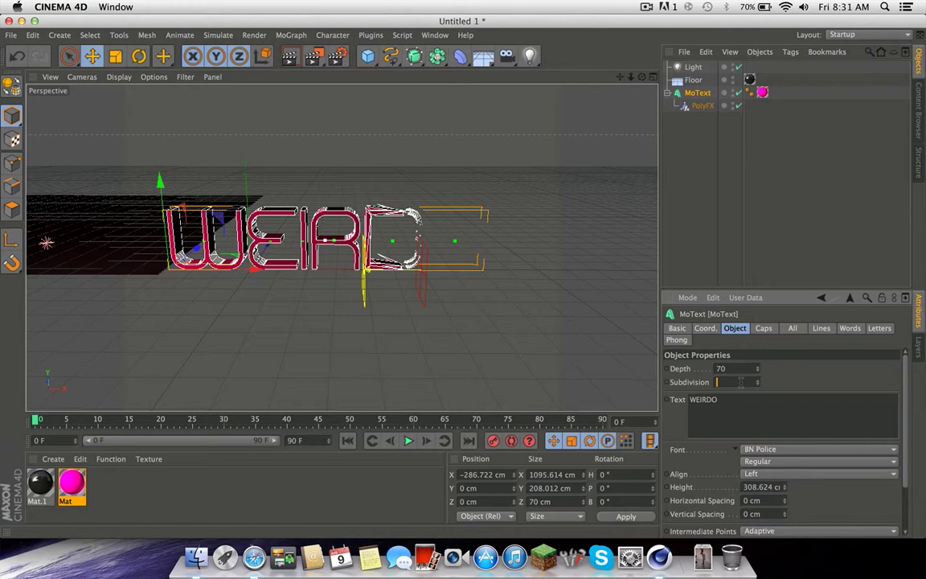
key(Return)
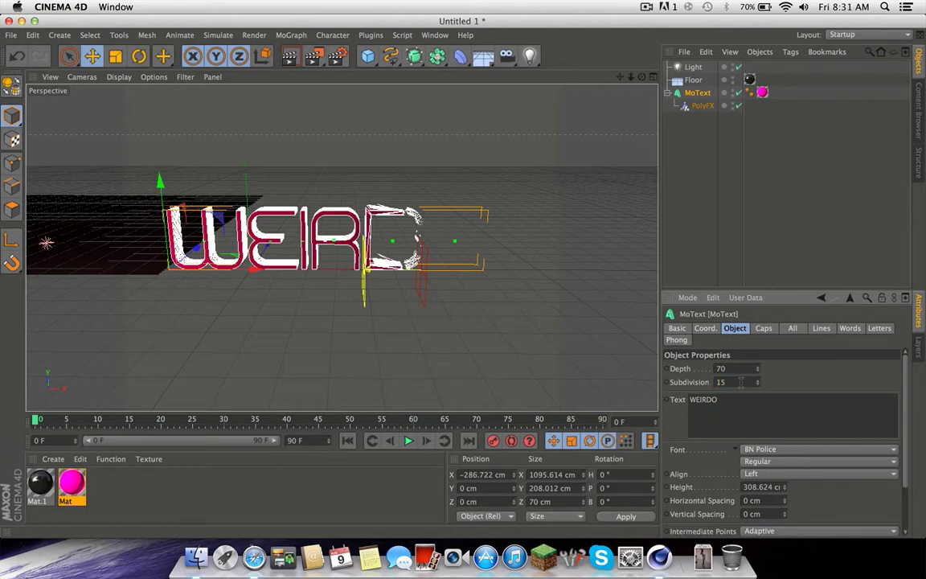
scroll(692, 457, down, 5)
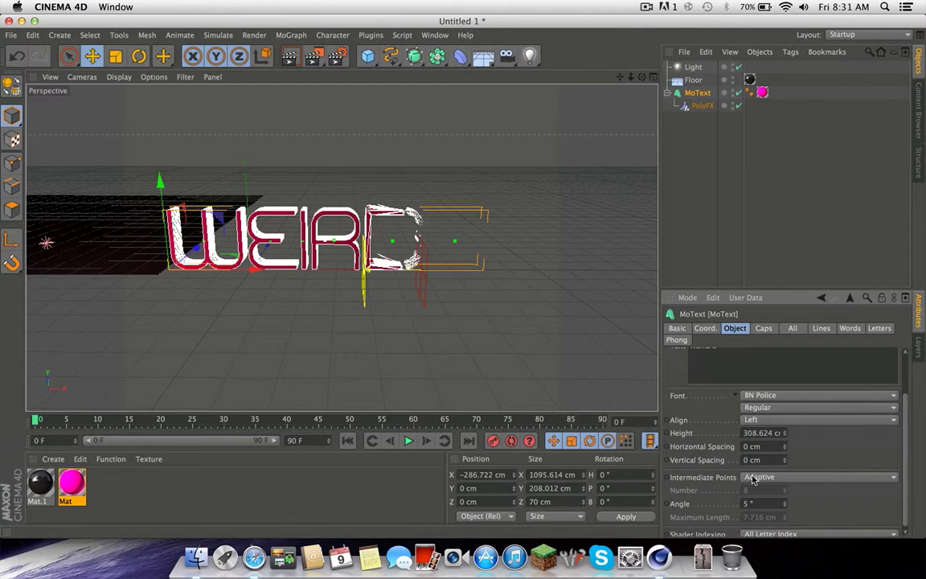
- Change the MoText's intermediate points to Subdivided and set the maximum length to 1 cm
click(756, 478)
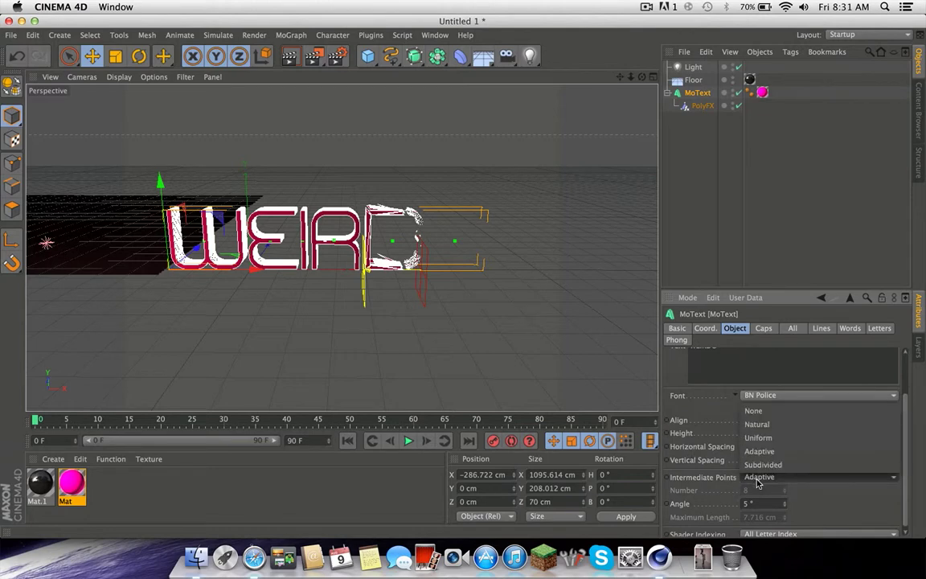
click(760, 465)
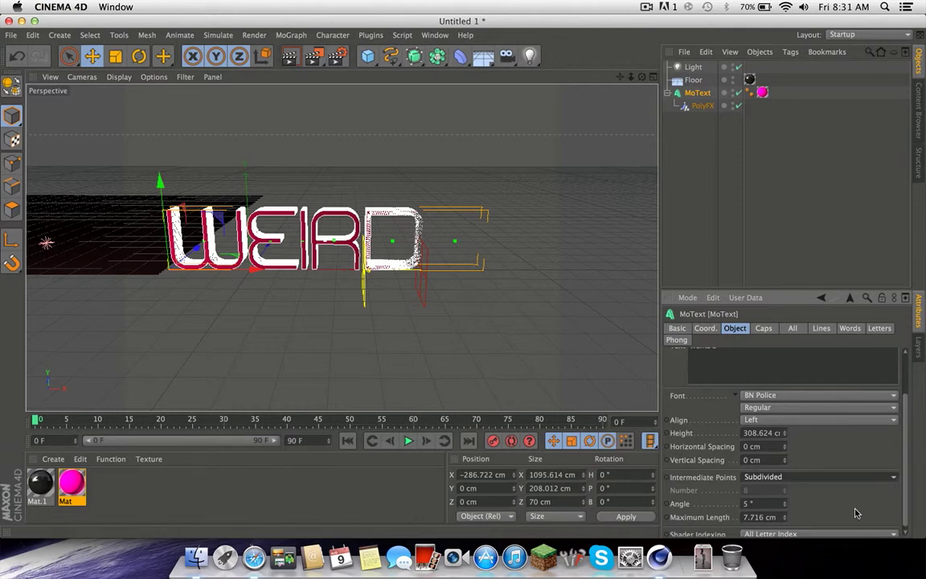
scroll(856, 512, down, 1)
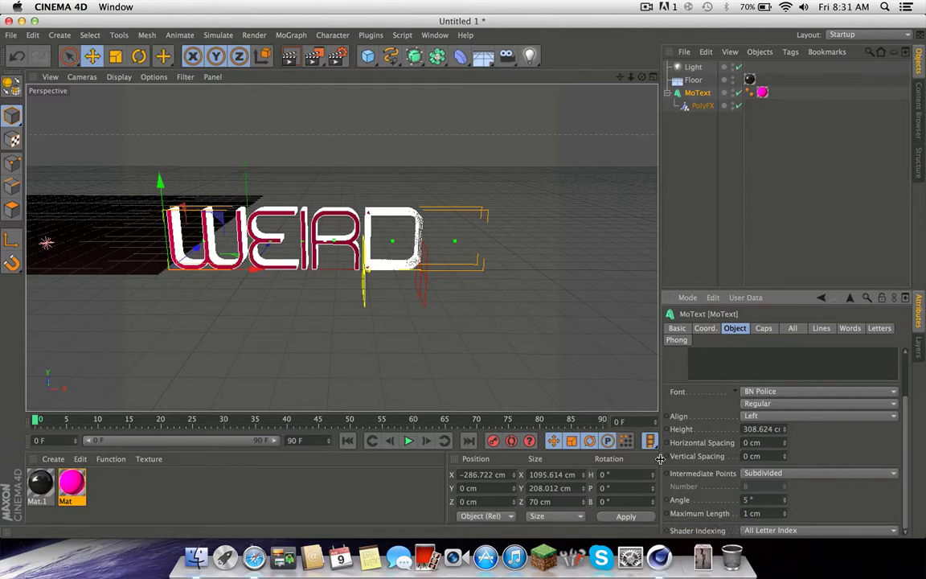
- Take the PolyFX out of the MoText, move it along X to about 1043 cm, and nest it back under the MoText
click(697, 117)
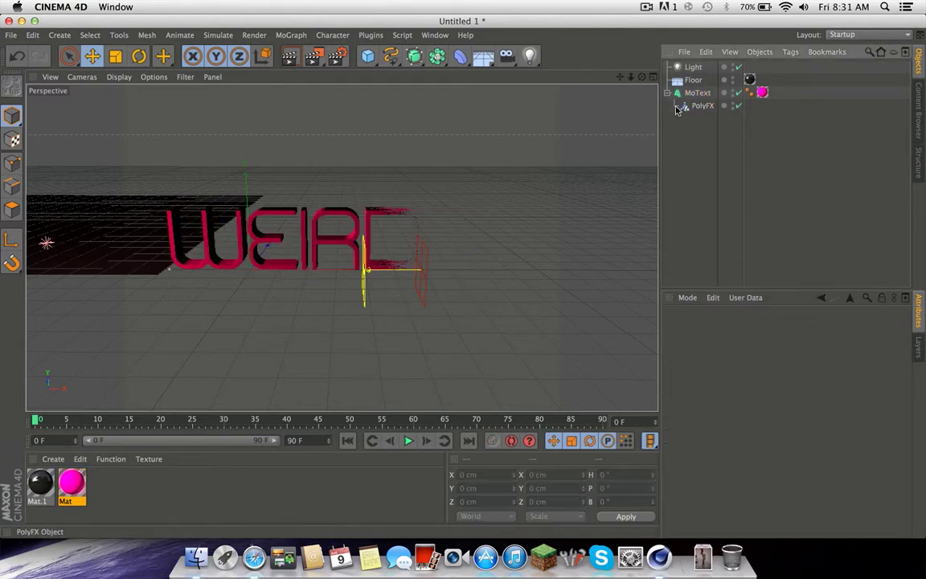
click(696, 106)
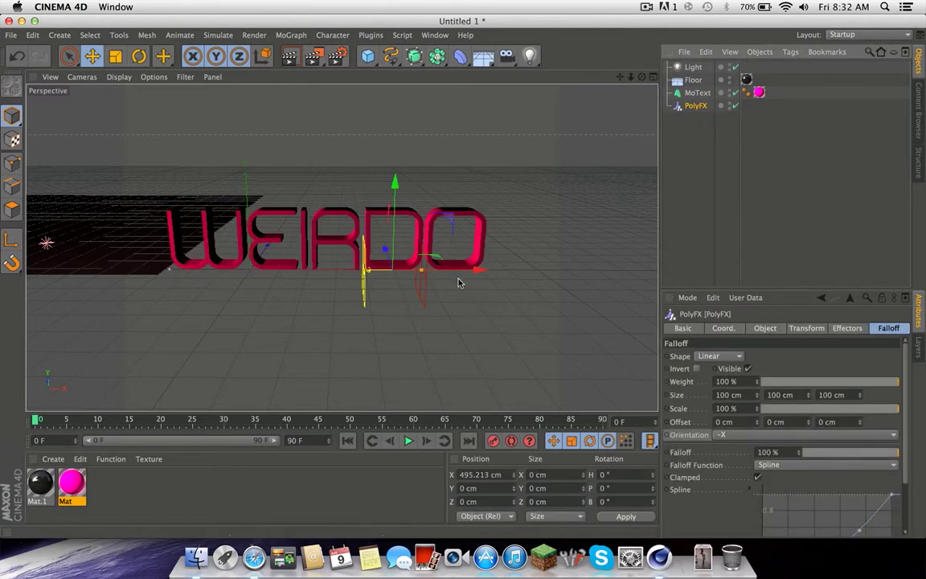
drag(460, 270, 635, 269)
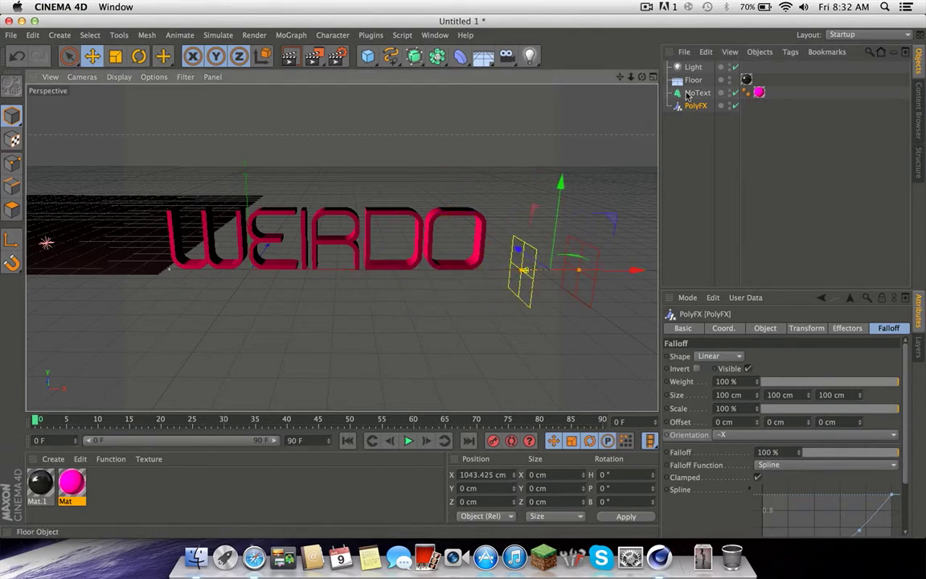
click(693, 80)
click(696, 93)
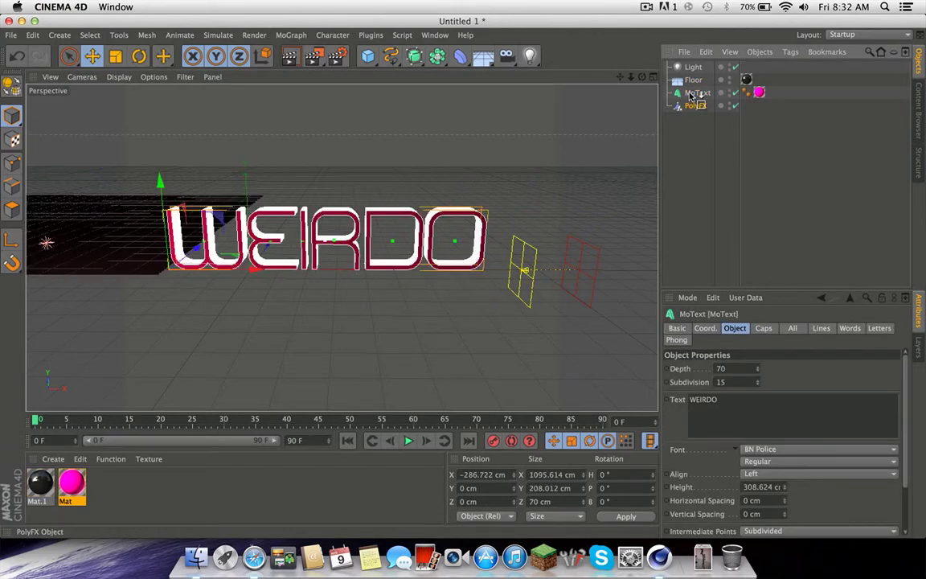
click(695, 106)
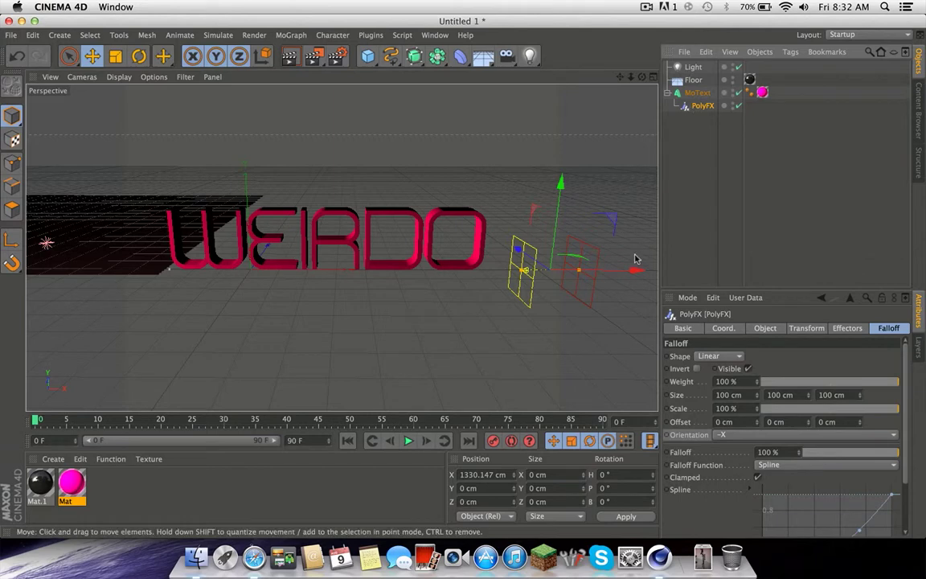
- Move the nested PolyFX along X to about 835 cm so its falloff crosses the last letters
drag(614, 270, 521, 248)
scroll(394, 220, up, 2)
scroll(394, 220, up, 1)
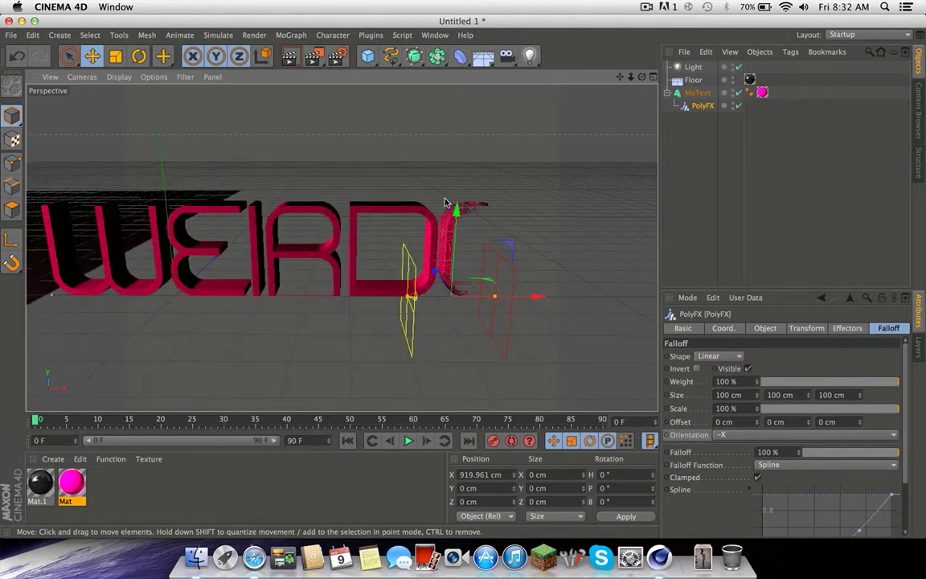
drag(530, 297, 483, 302)
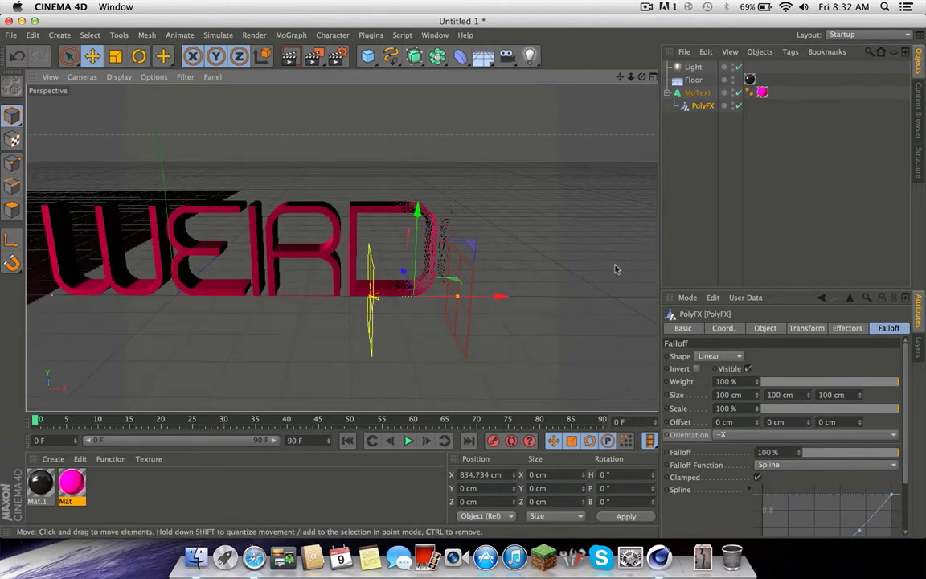
- Add a Random effector to the selected PolyFX to scatter the polygons of the dissolving letter
scroll(548, 214, up, 3)
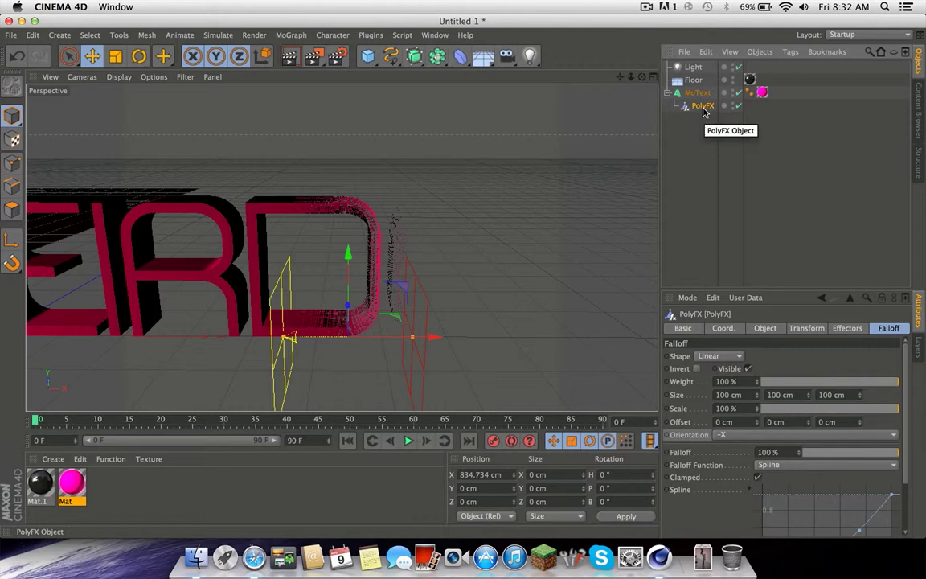
click(290, 36)
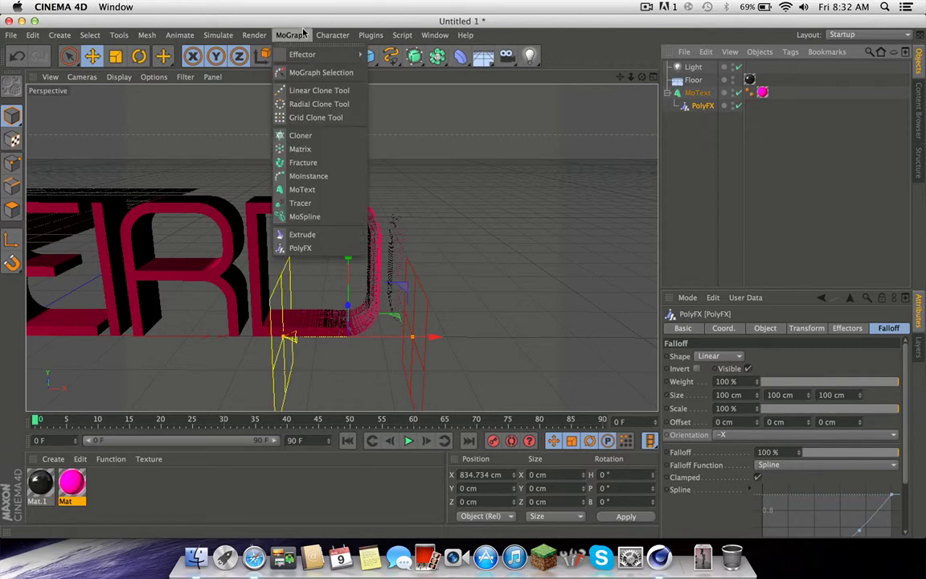
mouse_move(321, 50)
mouse_move(291, 35)
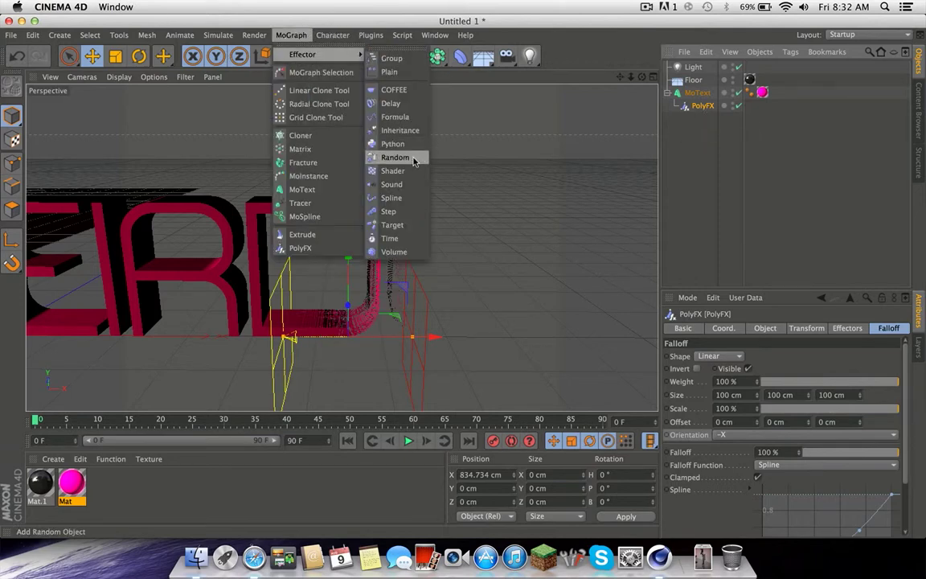
click(411, 165)
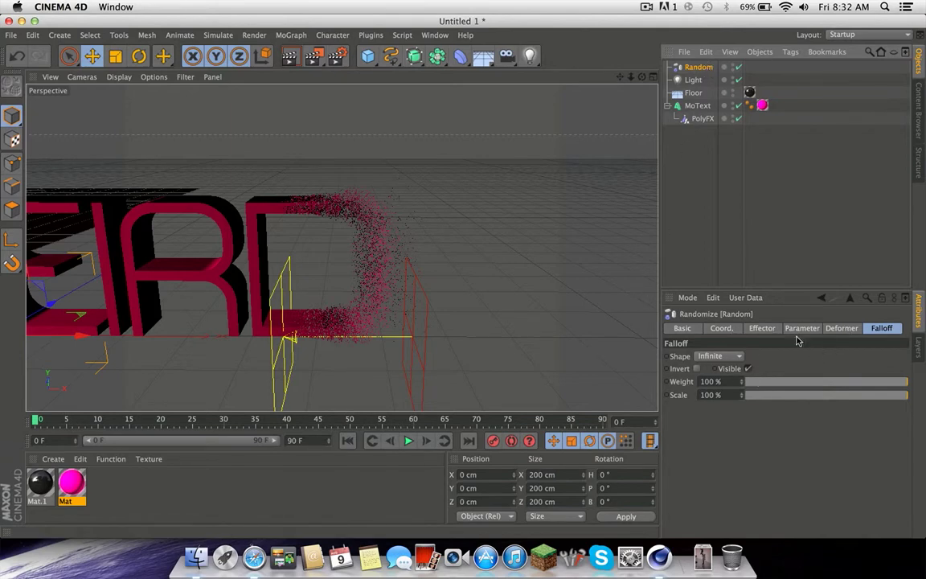
- Try a P.X position value of 500 cm on the Random effector and set it back to 50 cm
click(828, 330)
click(797, 329)
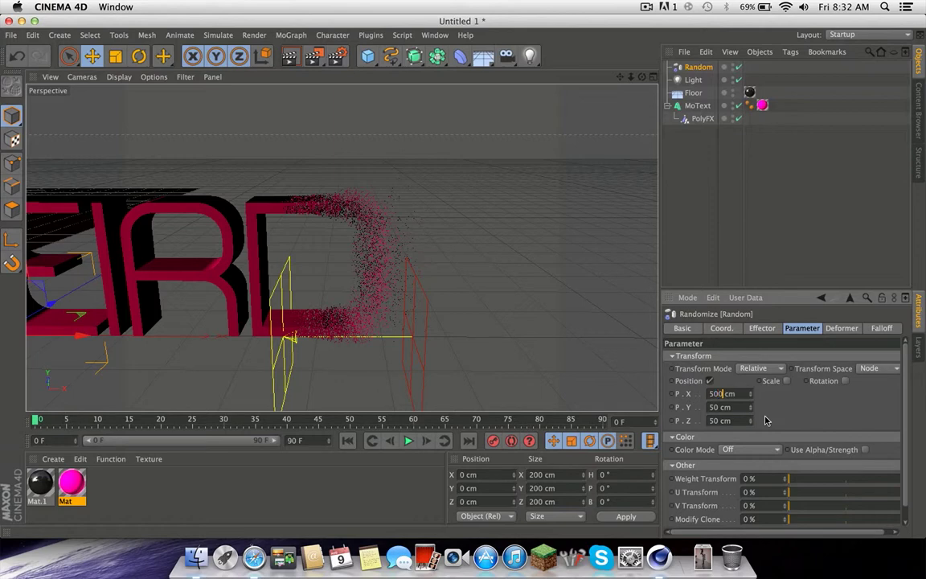
key(Return)
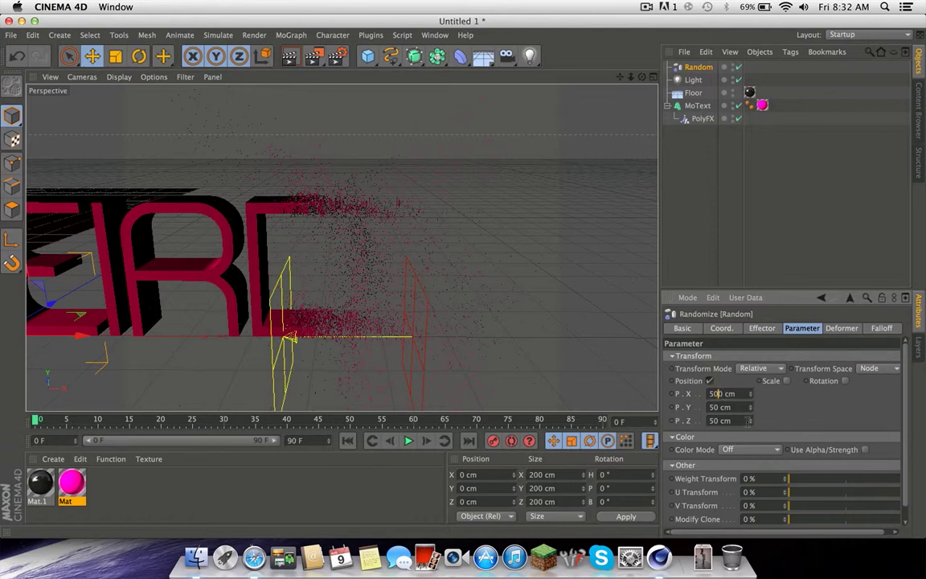
key(Return)
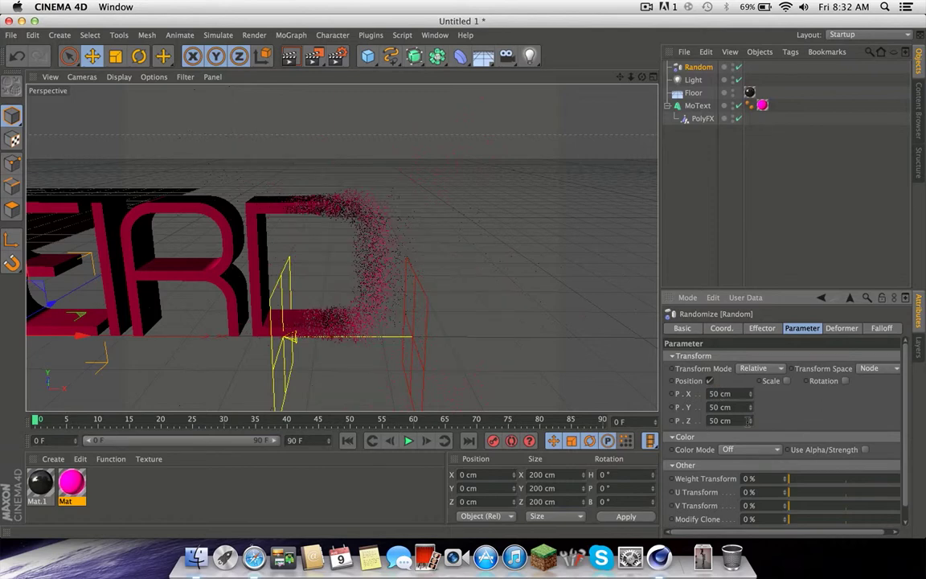
- Render previews of the scattering letter D from the front and from an angled close-up
click(288, 55)
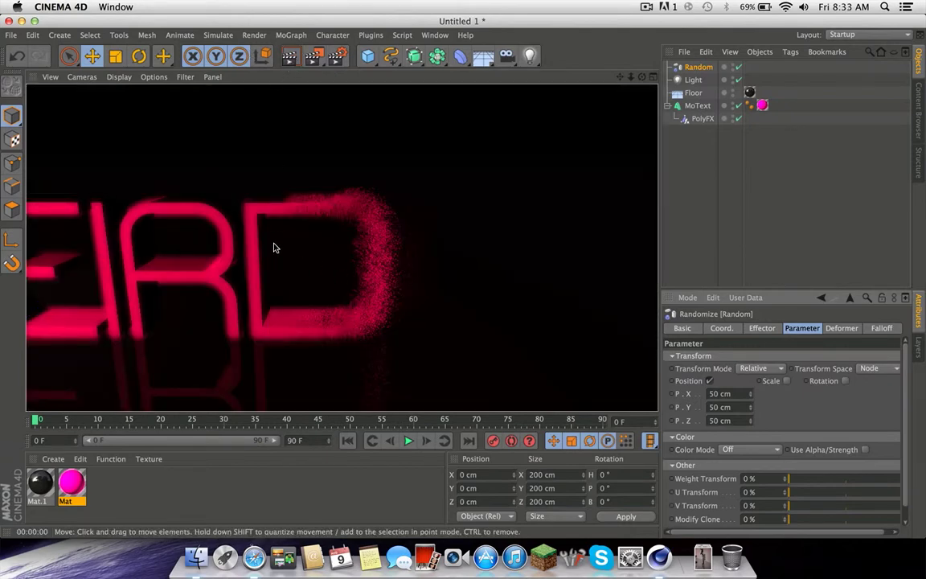
scroll(268, 245, up, 4)
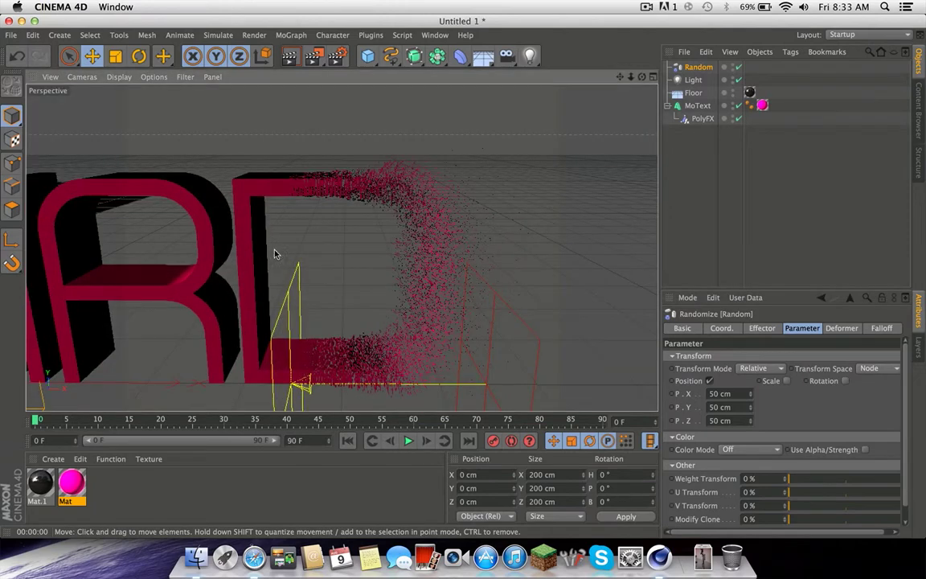
click(287, 56)
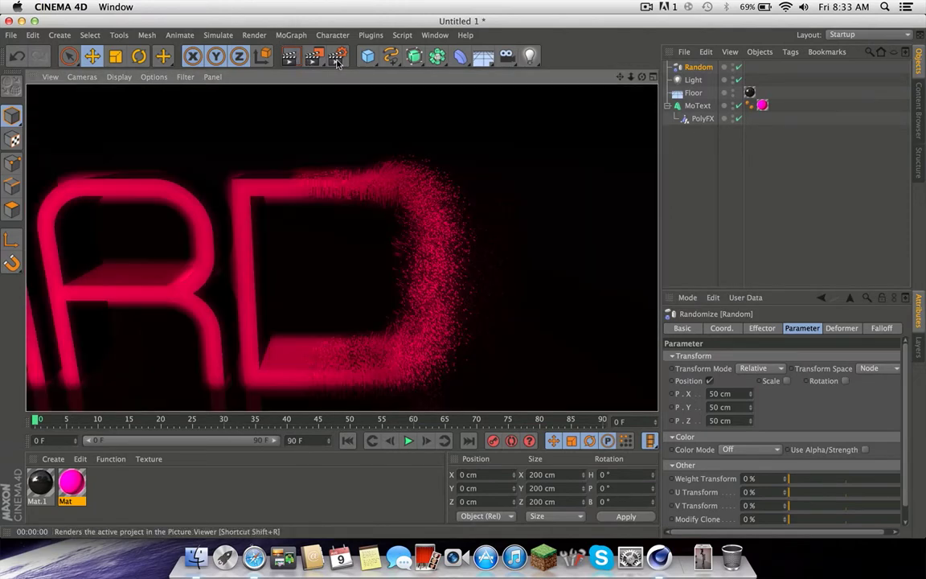
drag(641, 76, 599, 87)
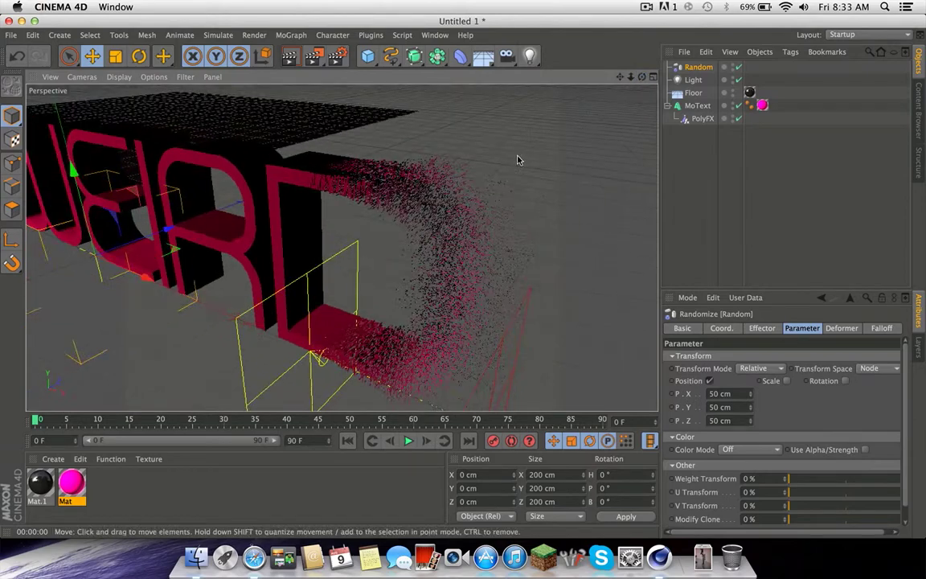
scroll(508, 158, up, 3)
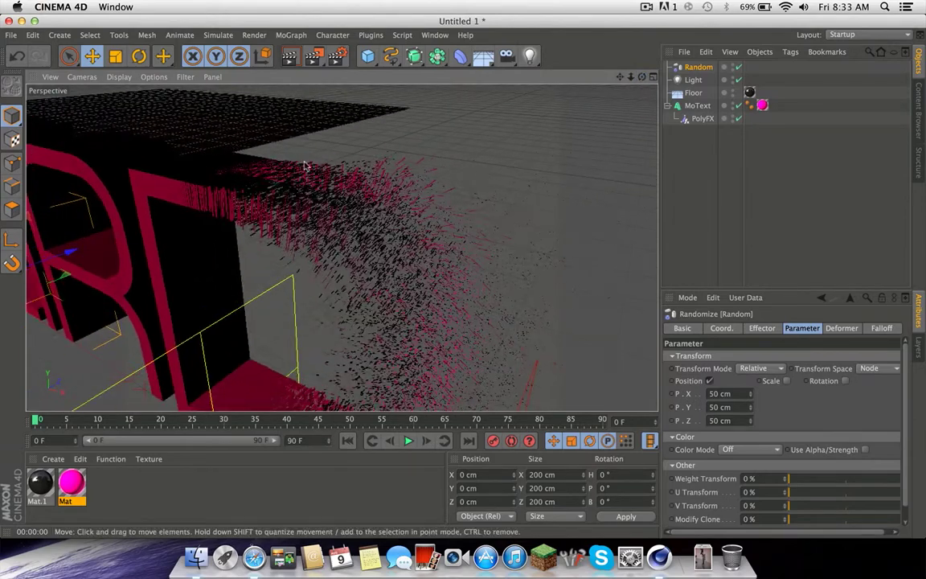
click(288, 56)
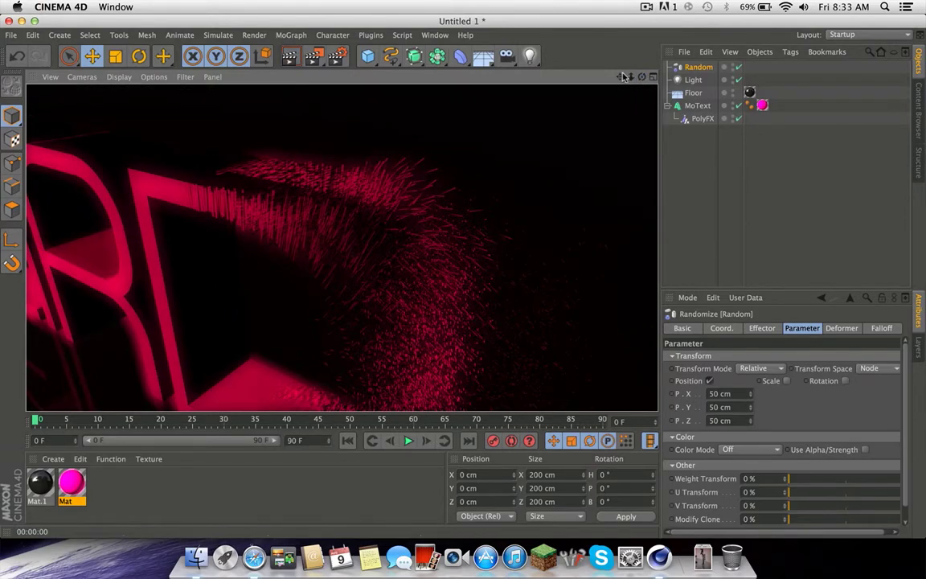
drag(642, 76, 733, 34)
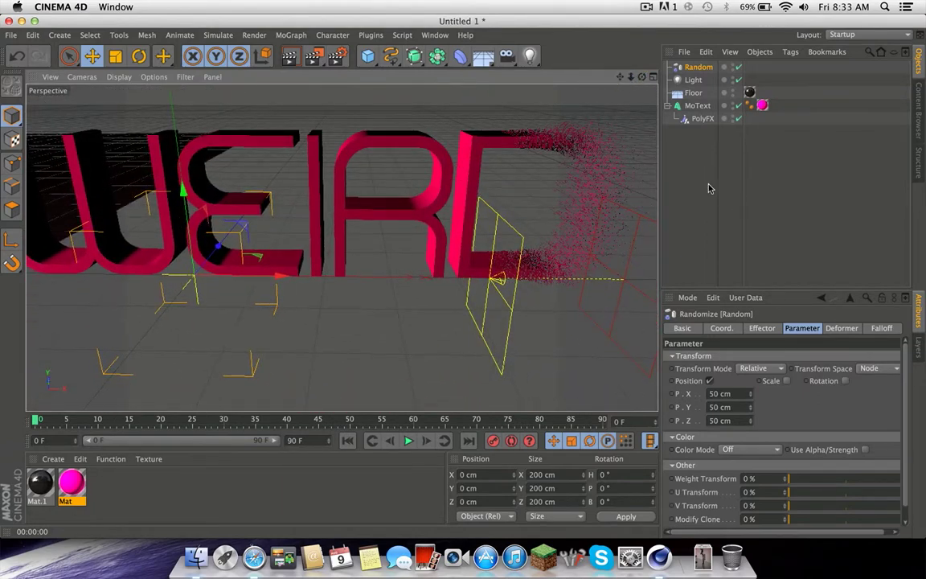
- Move the PolyFX along X to about 830 cm and render a preview of the whole text
click(693, 119)
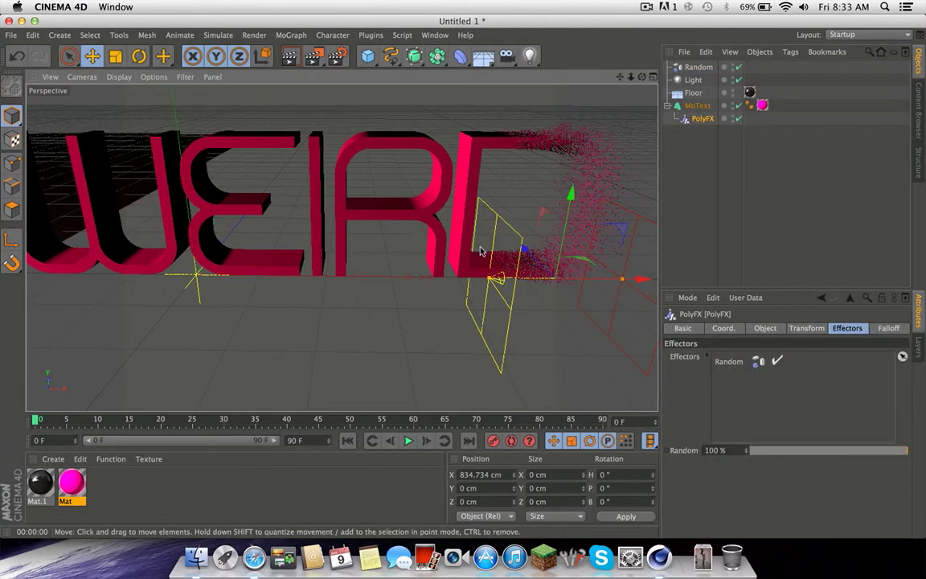
scroll(441, 263, down, 5)
mouse_move(582, 269)
mouse_down()
mouse_move(325, 266)
mouse_move(581, 259)
mouse_up()
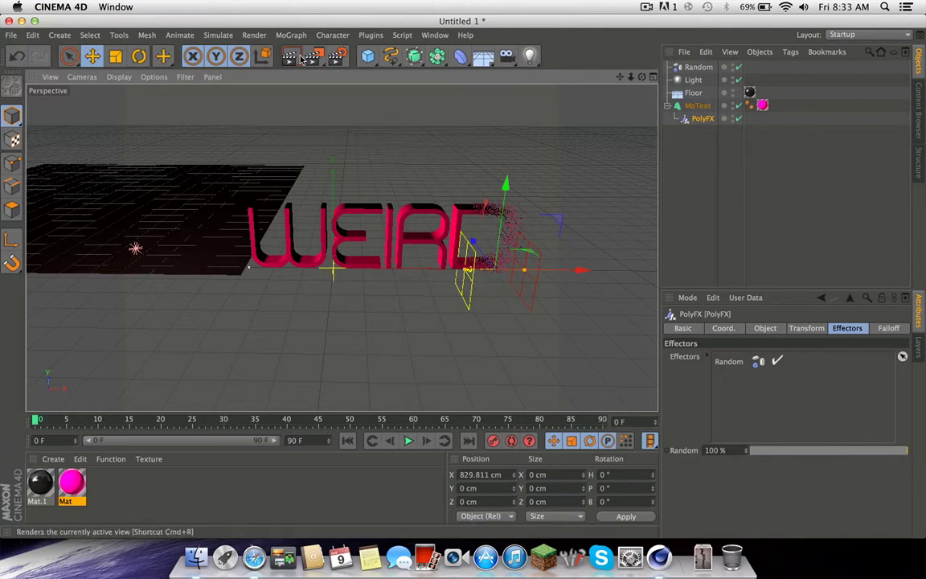
key(super+r)
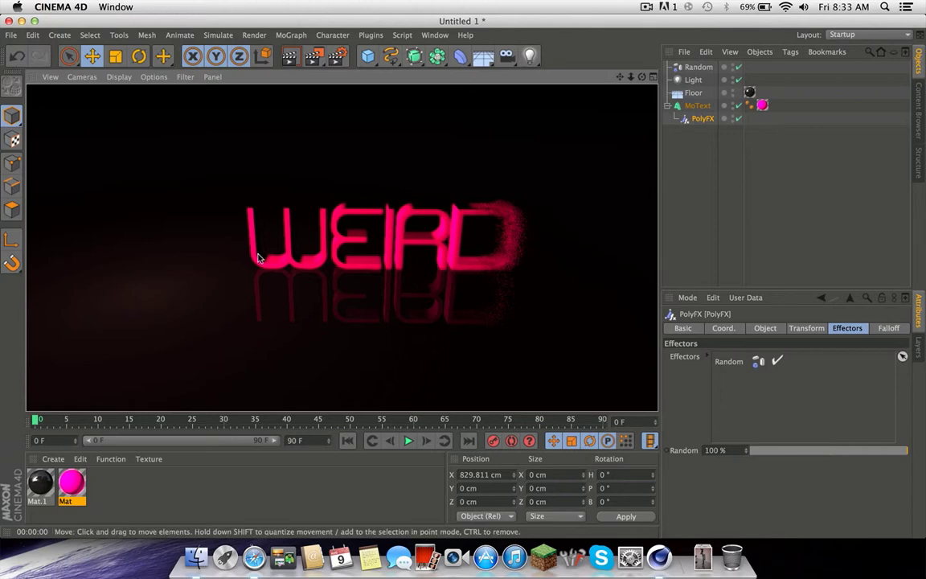
scroll(533, 161, up, 3)
scroll(459, 205, down, 3)
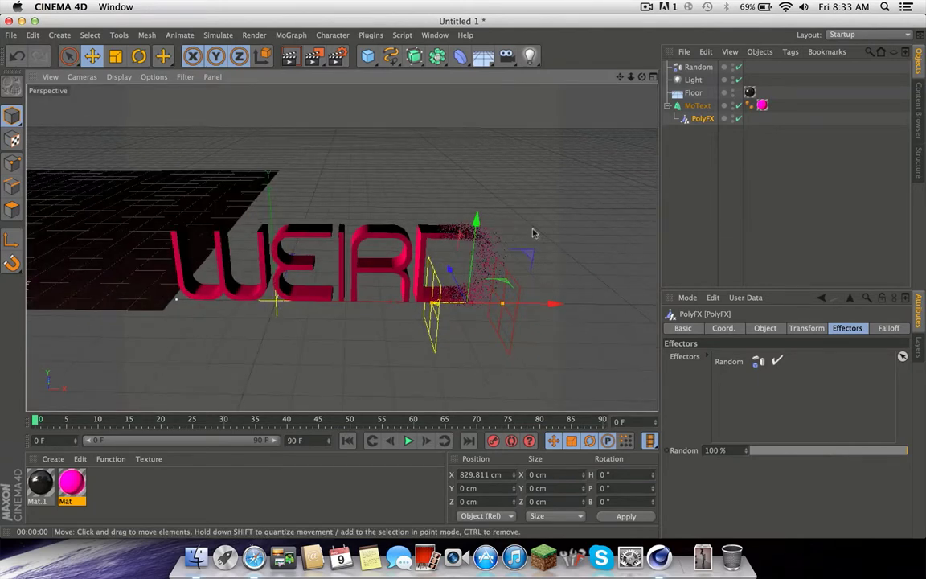
click(735, 200)
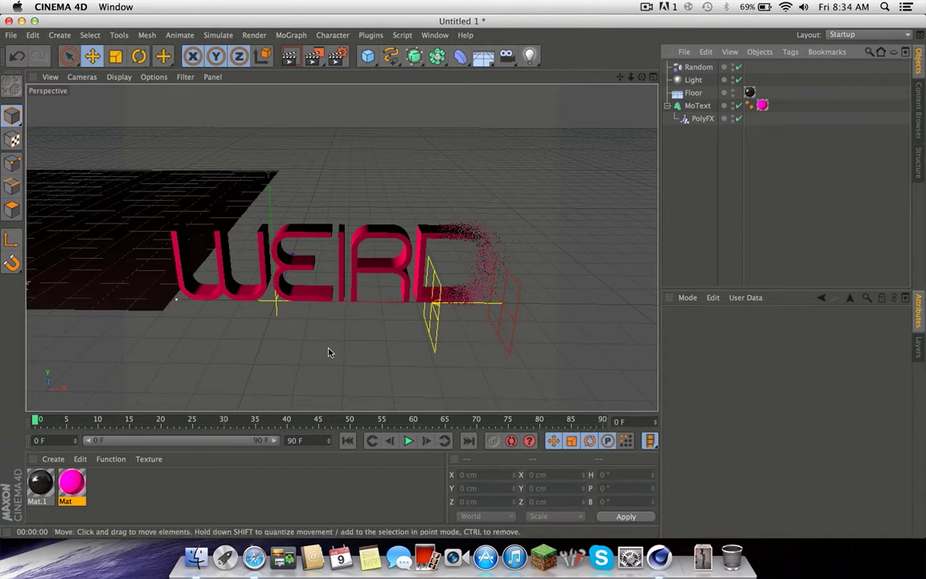
- Set the MoText's horizontal spacing to -9 cm and move the PolyFX along X to about 745 cm
click(697, 105)
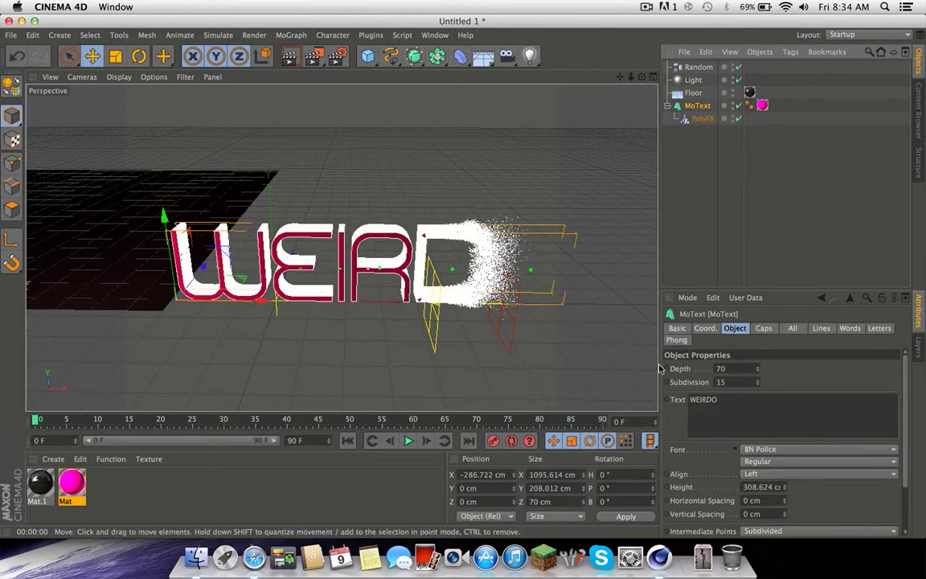
drag(786, 503, 786, 503)
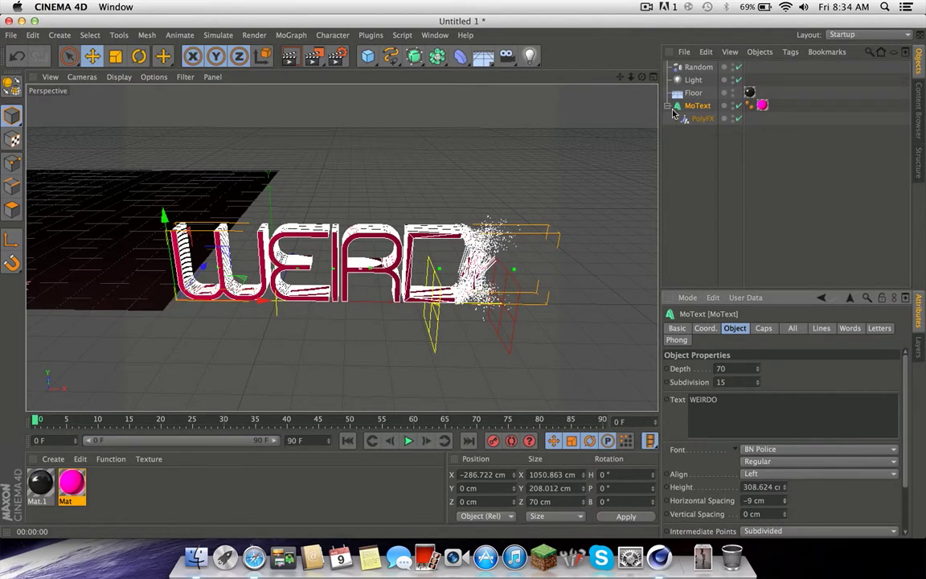
click(701, 118)
drag(532, 301, 508, 303)
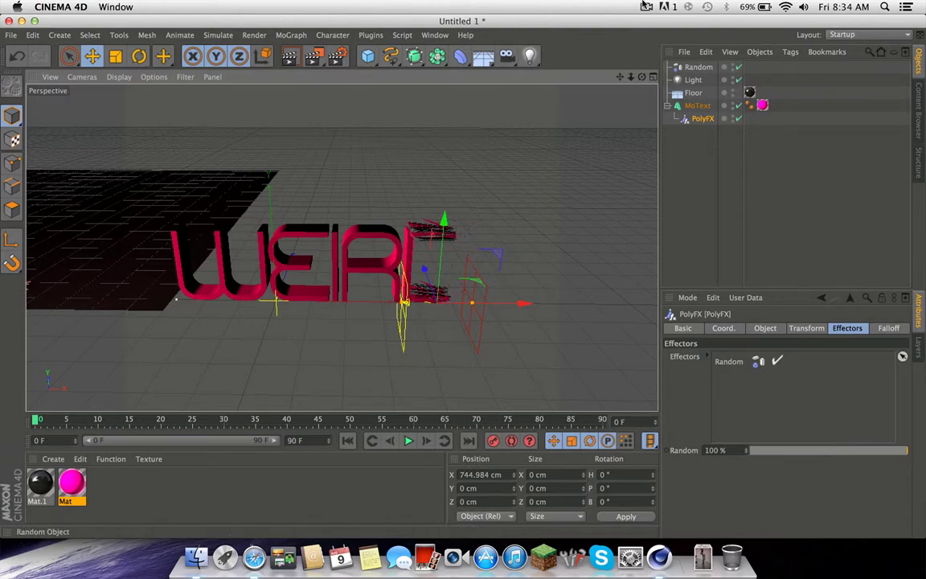